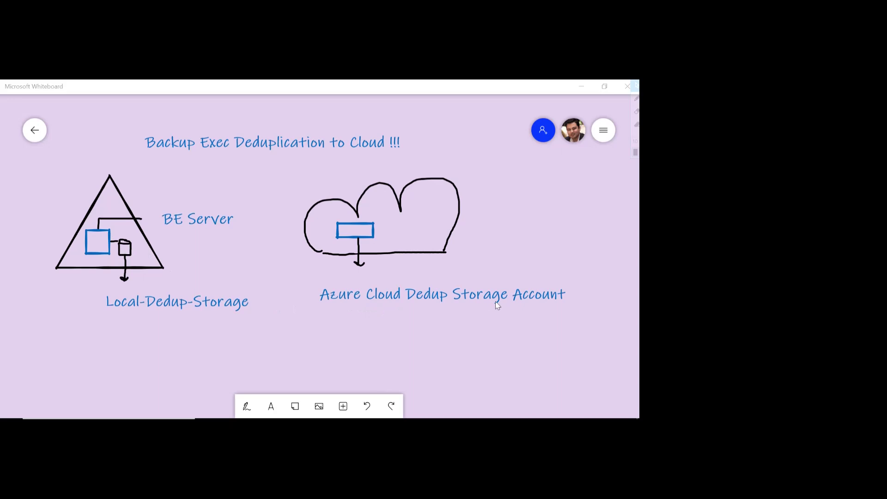
Switch from the Whiteboard diagram to Backup Exec's Storage view, which shows no storage yet.
key("alt+Tab")
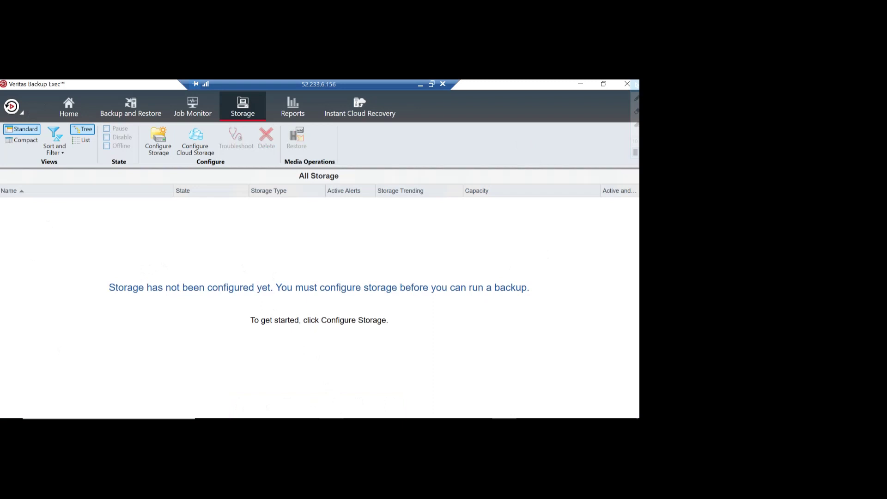
Check the Azure storage account's containers, including c101, then return to Backup Exec's storage wizard.
key("alt+Tab")
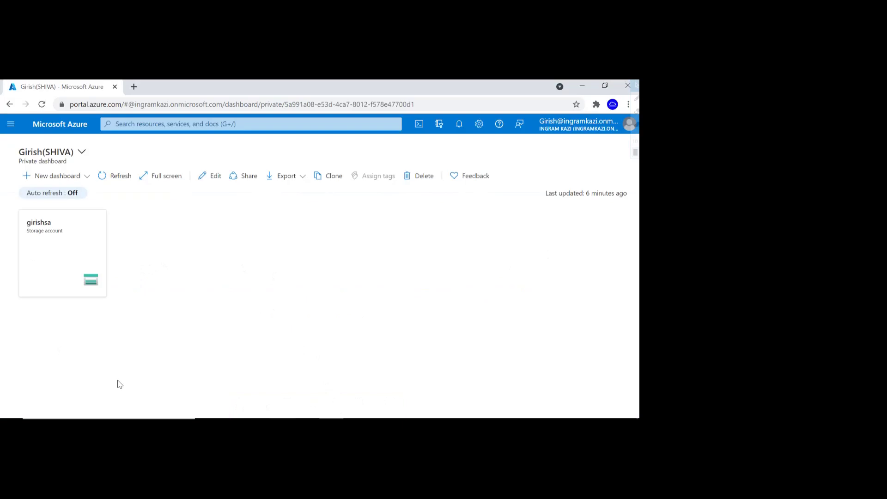
left_click(32, 239)
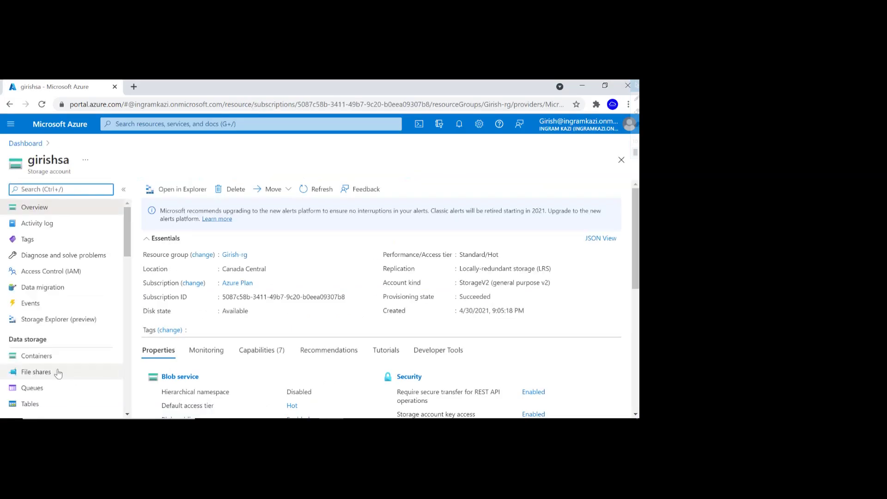
left_click(55, 363)
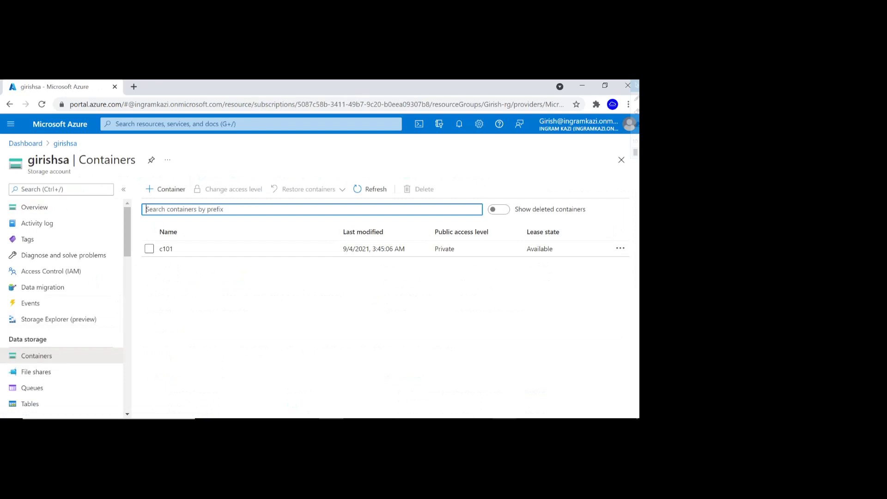
key("alt+Tab")
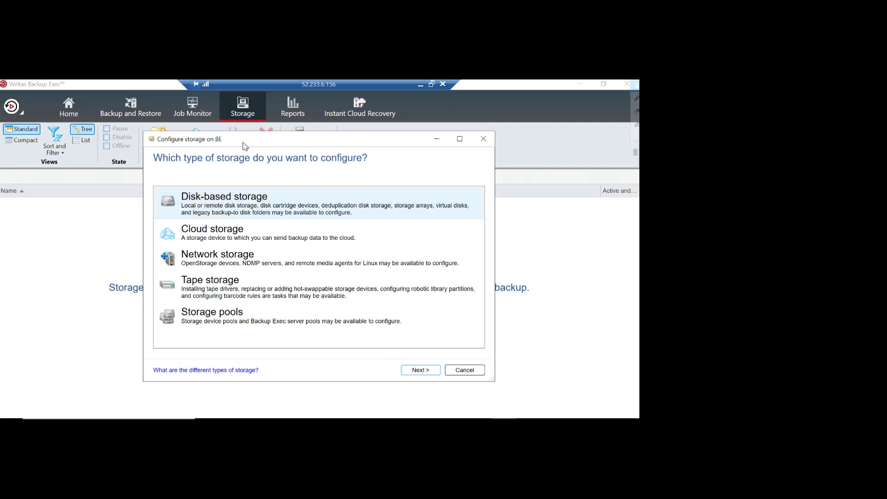
Choose disk-based storage of the deduplication disk storage type.
left_click_drag(244, 142, 251, 190)
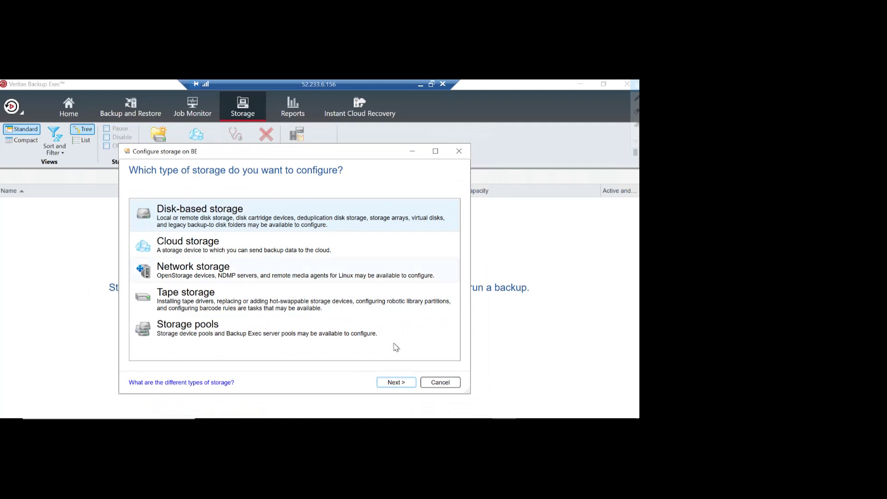
left_click(394, 382)
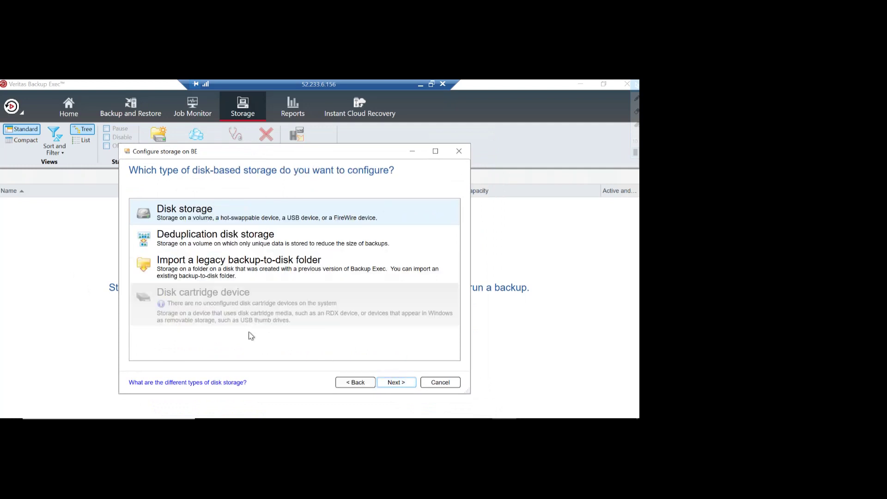
left_click(209, 243)
left_click(399, 383)
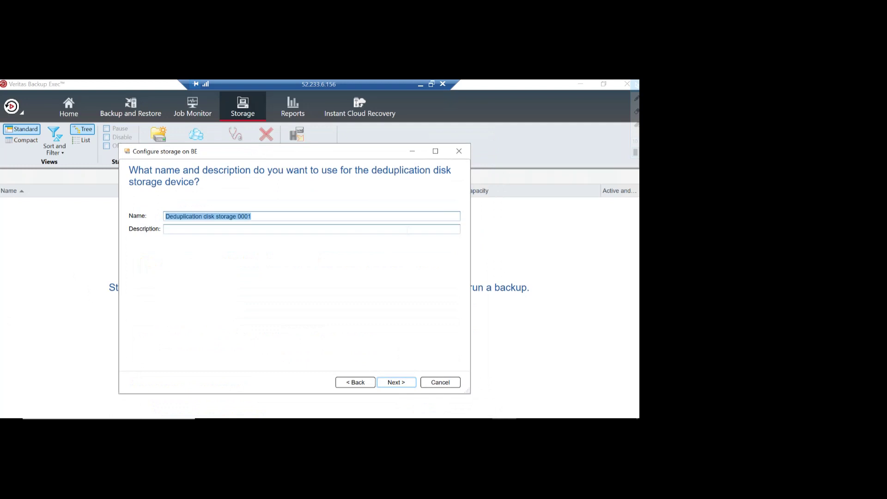
Name it Local-Dedup-Storage with description Local, creating it new on drive F:.
type("Local")
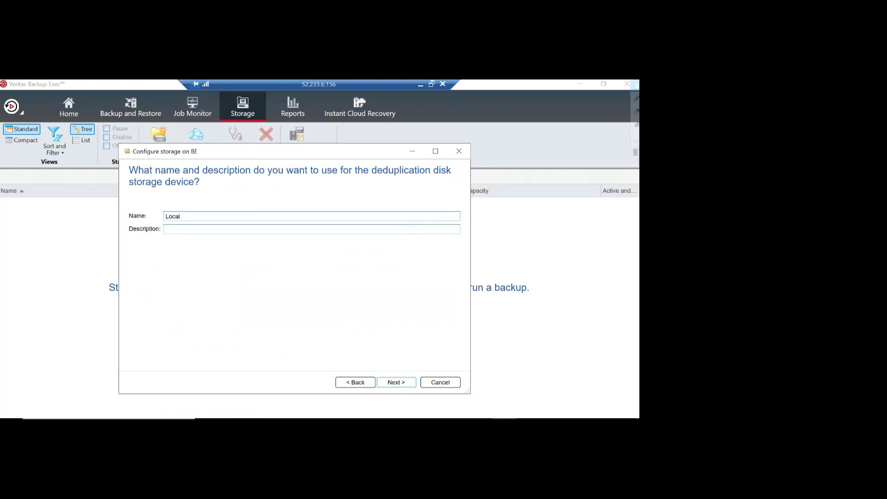
type("-Dedup-Storage")
left_click(266, 229)
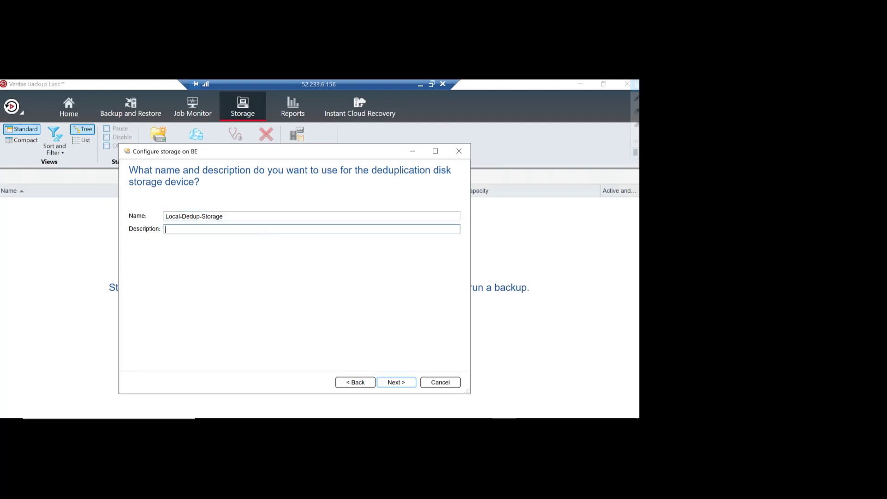
type("Local")
left_click(396, 383)
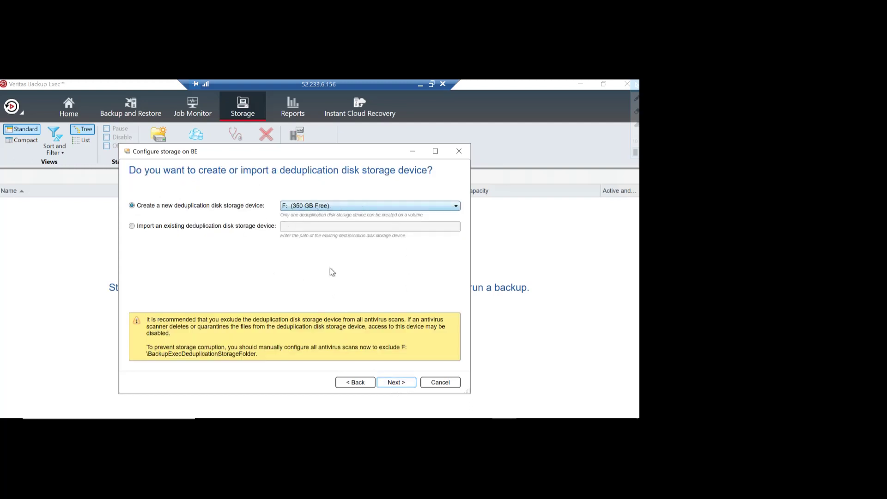
left_click(396, 384)
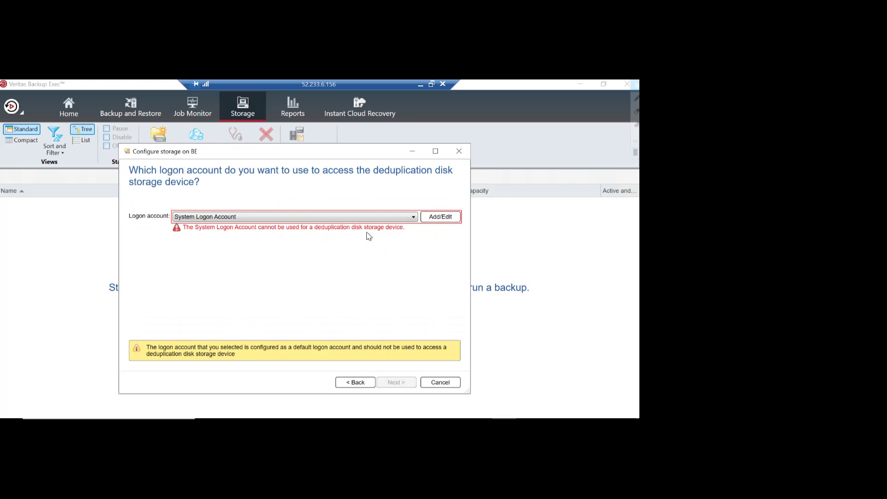
Start a new logon account, entering its user name, password and password confirmation.
left_click(437, 218)
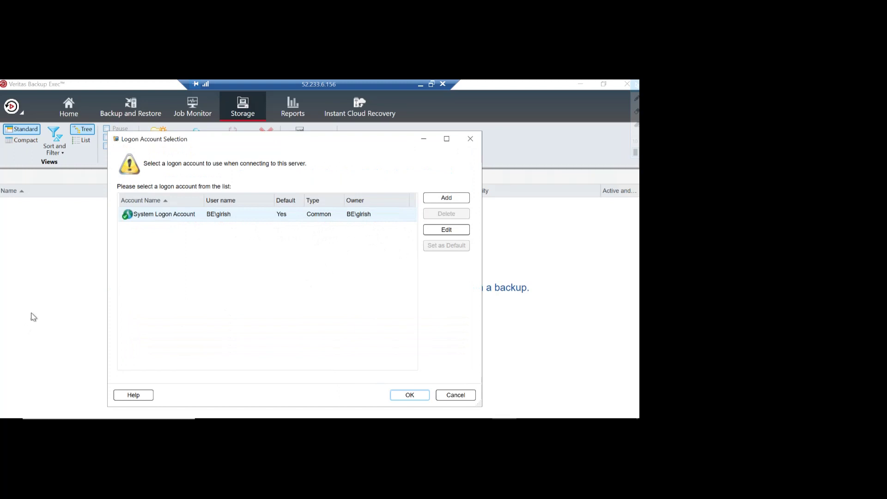
left_click(446, 200)
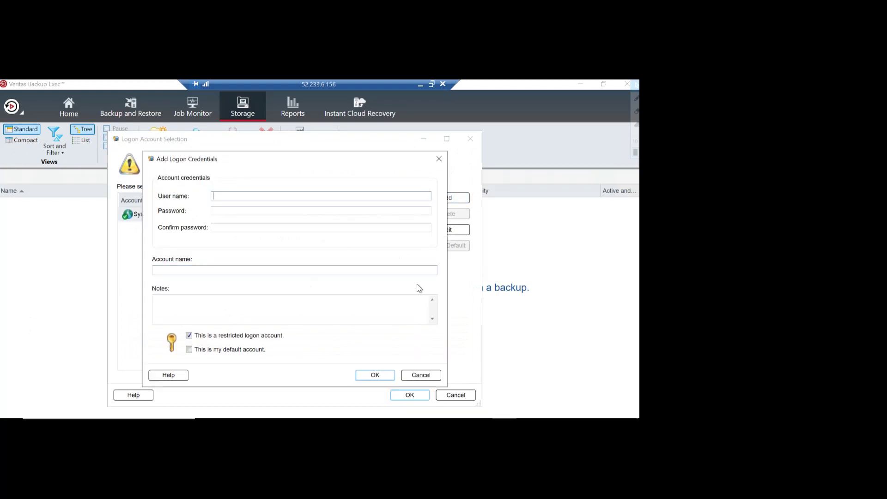
type("Girish")
key("Tab")
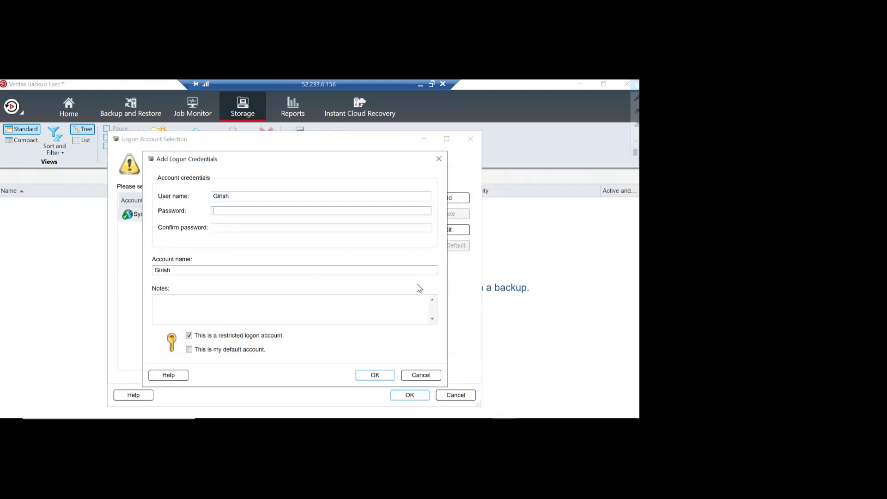
type("••••••••••••")
key("Tab")
type("•")
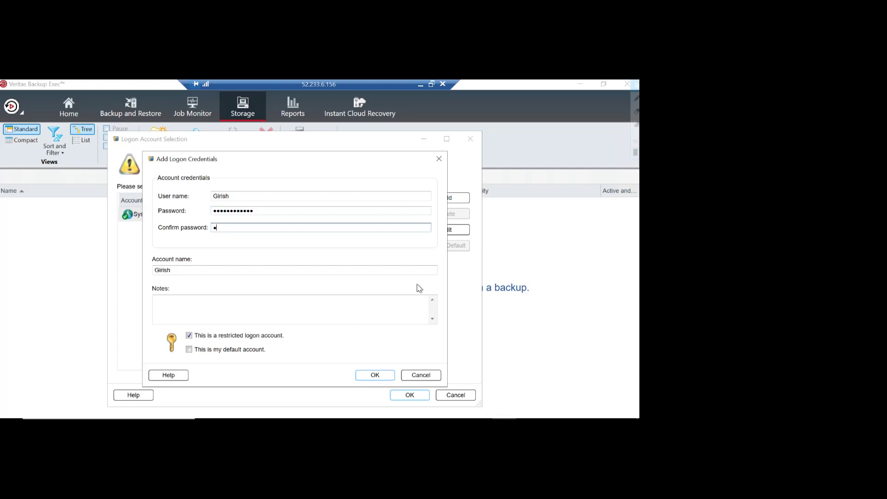
type("•••••••••••")
Add the note Local-dedup, fix the mismatched confirmation, save, and use the account for the storage.
left_click(257, 300)
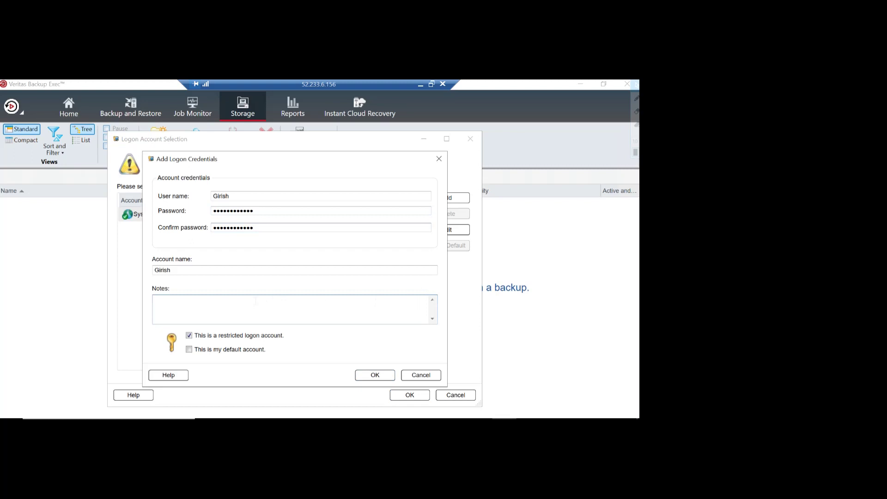
type("Local-dedup")
left_click(374, 374)
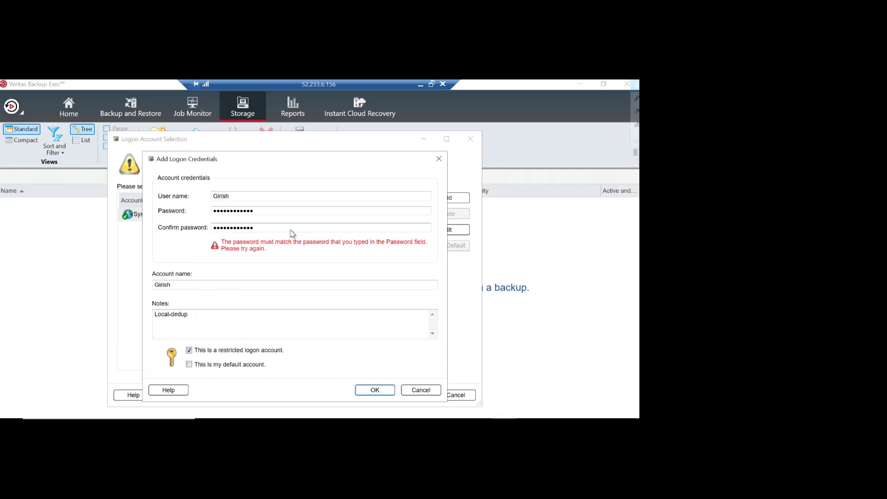
left_click(253, 228)
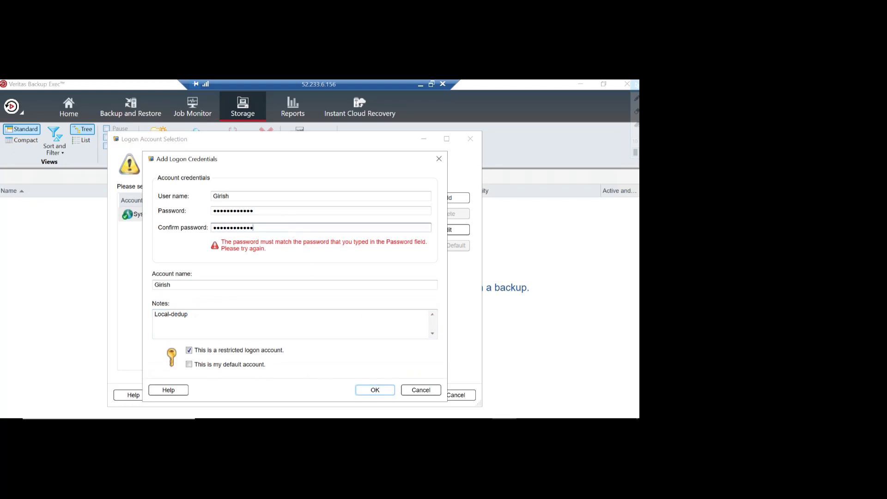
key("BackSpace")
key("BackSpace")
key("BackSpace")
key("BackSpace")
key("BackSpace")
key("BackSpace")
key("BackSpace")
key("BackSpace")
key("BackSpace")
key("BackSpace")
key("BackSpace")
key("BackSpace")
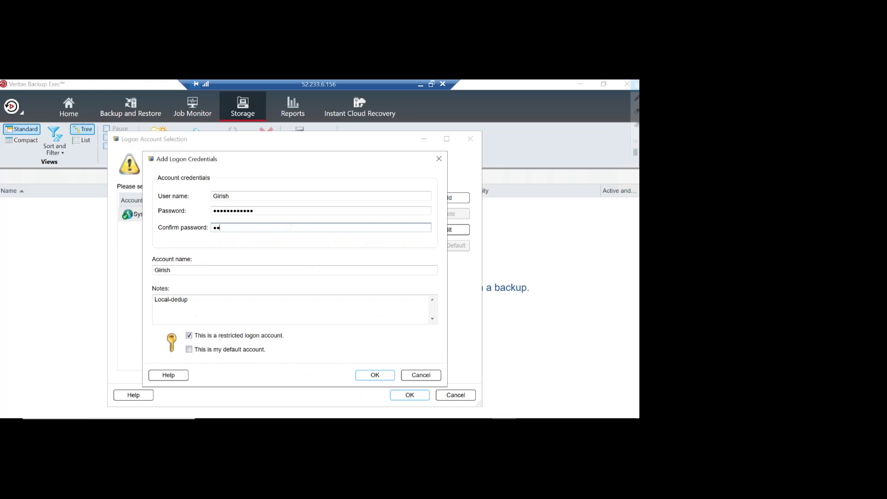
type("•••••••••••")
left_click(366, 376)
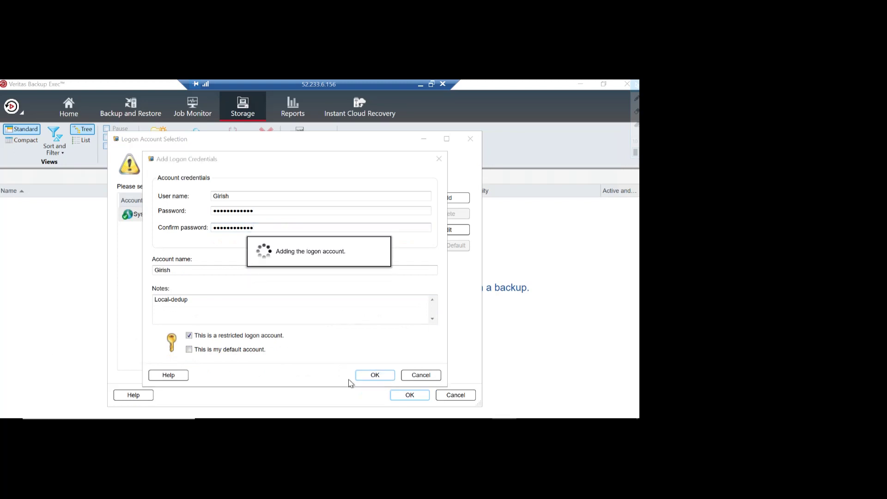
left_click(410, 395)
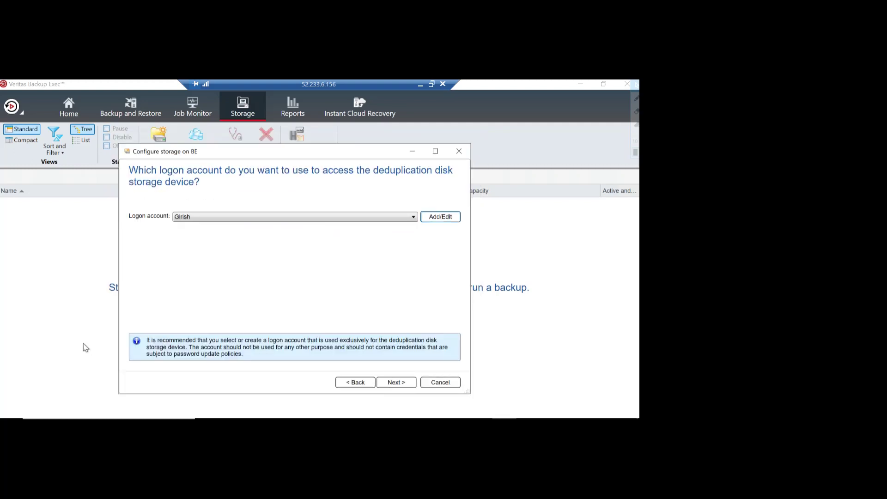
Keep encryption off and 2 concurrent operations, then finish and confirm creating Local-Dedup-Storage.
left_click(395, 384)
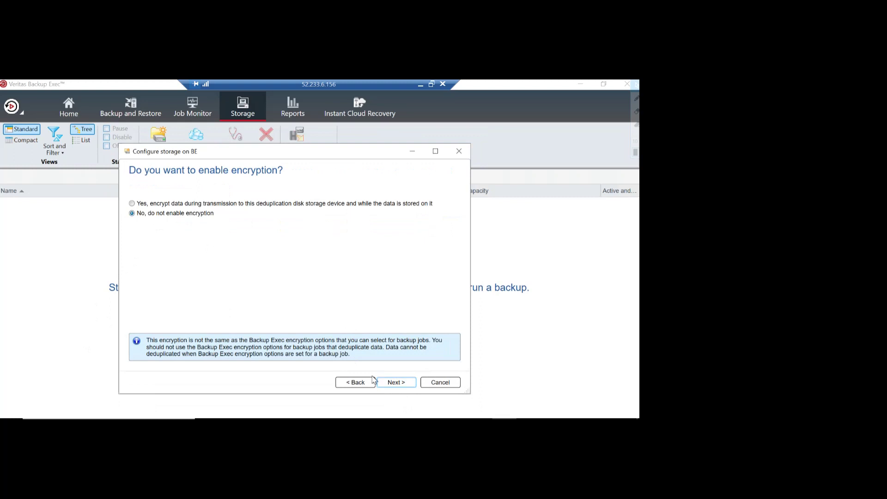
left_click(399, 386)
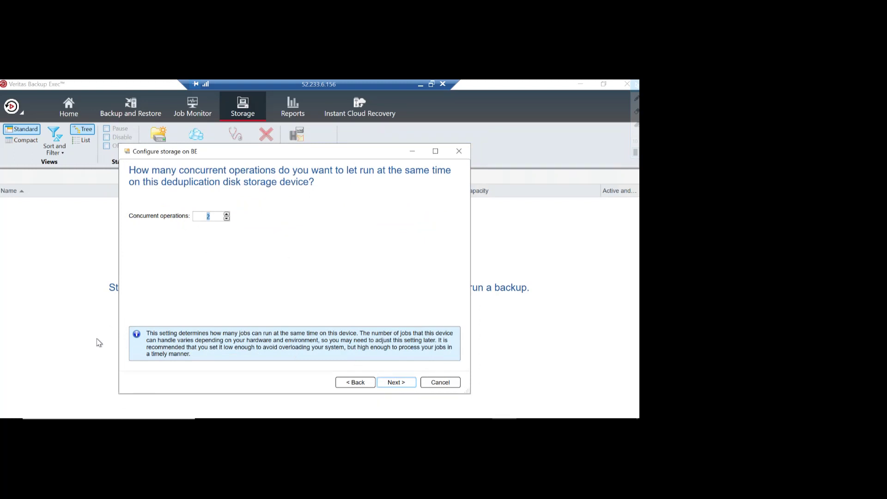
left_click(407, 387)
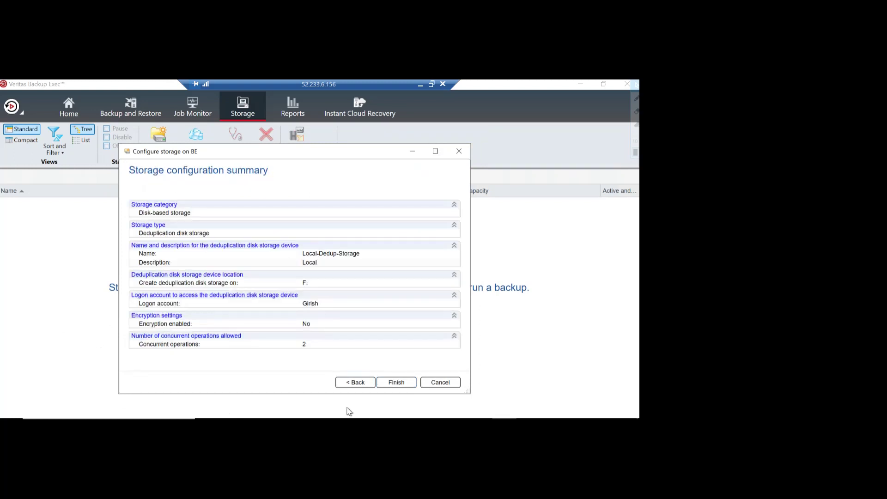
left_click(400, 383)
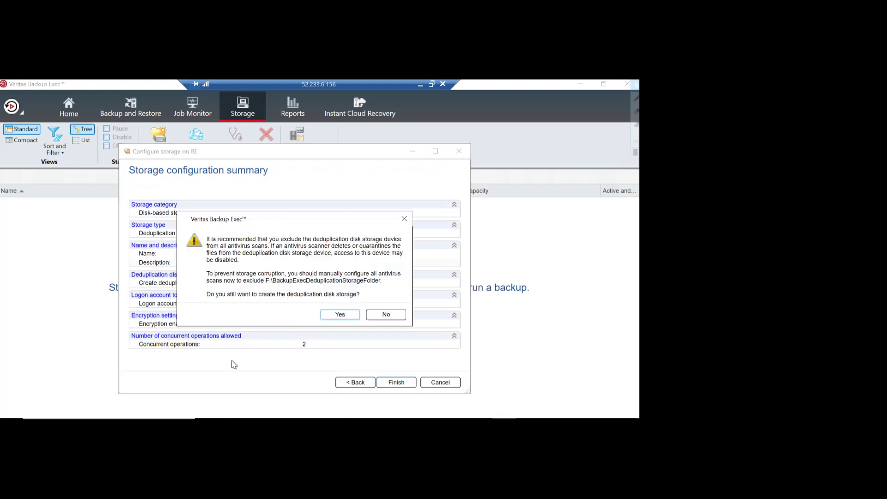
left_click(339, 315)
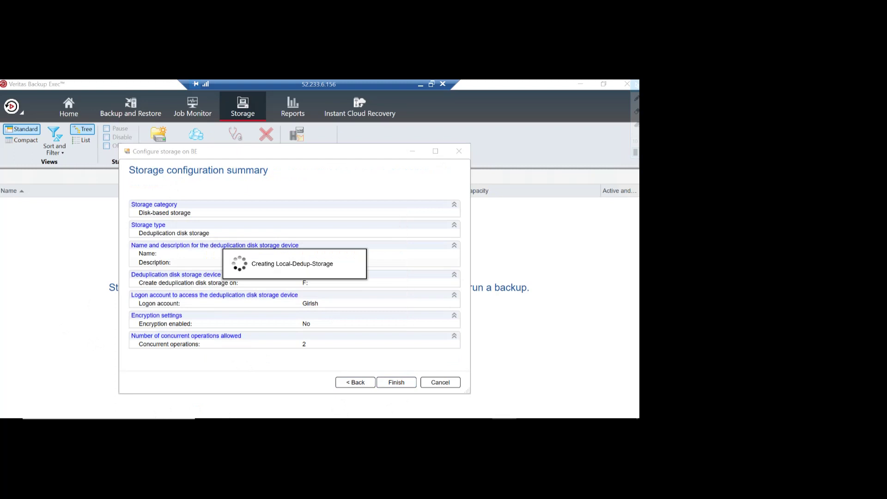
left_click(407, 299)
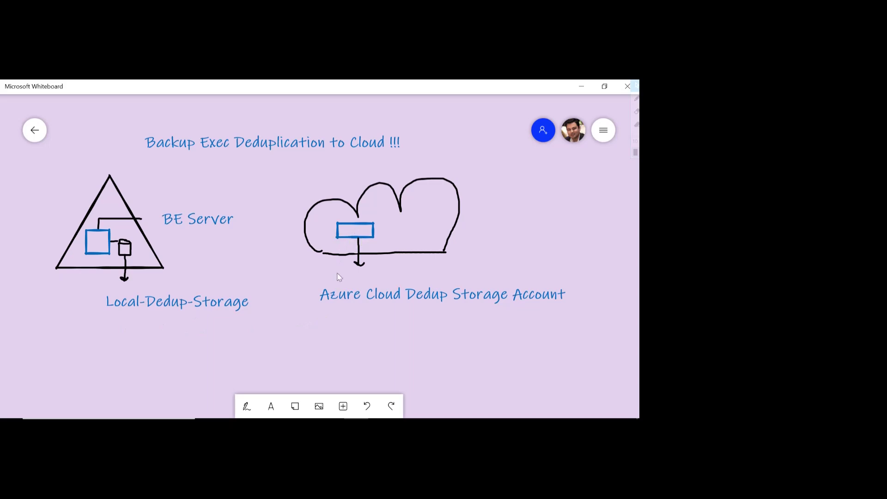
Bring up the quick-insert options on the board below the BE Server and Azure drawings.
right_click(287, 341)
Add a text box reading 'Save cost on cloud storage' and 'Reduce egress cost' on two lines.
left_click(300, 315)
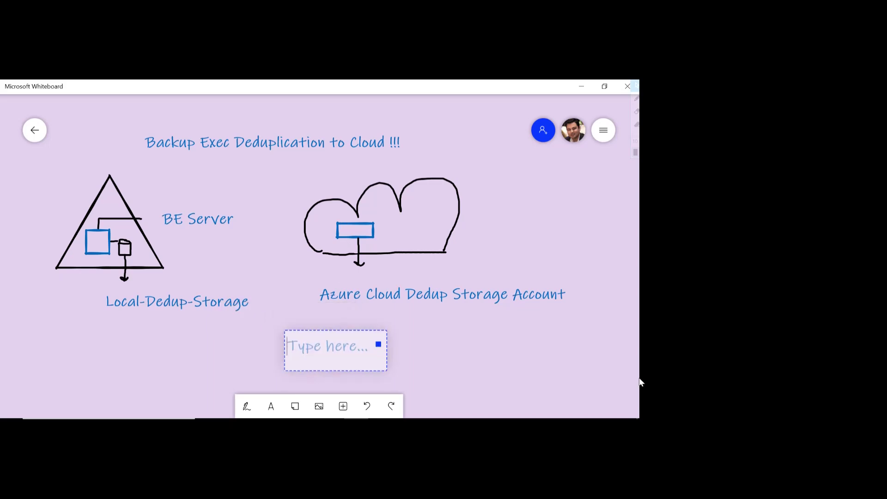
type("Save")
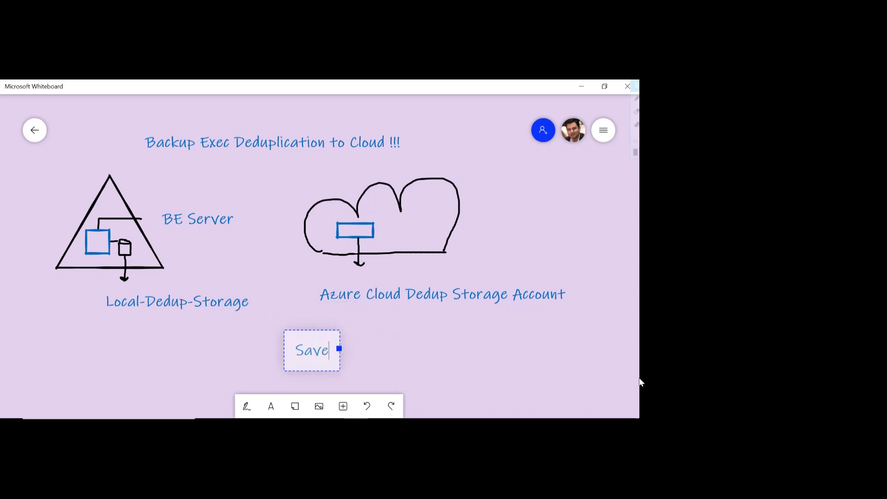
type(" c")
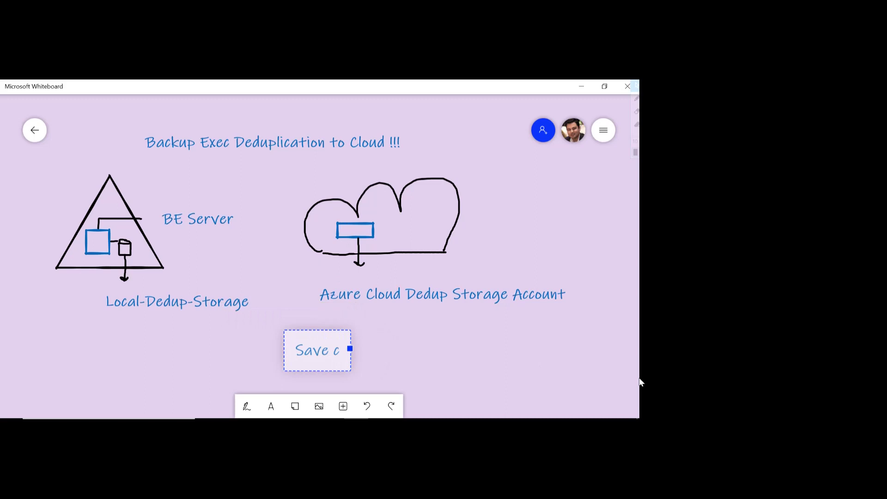
type("ost on c")
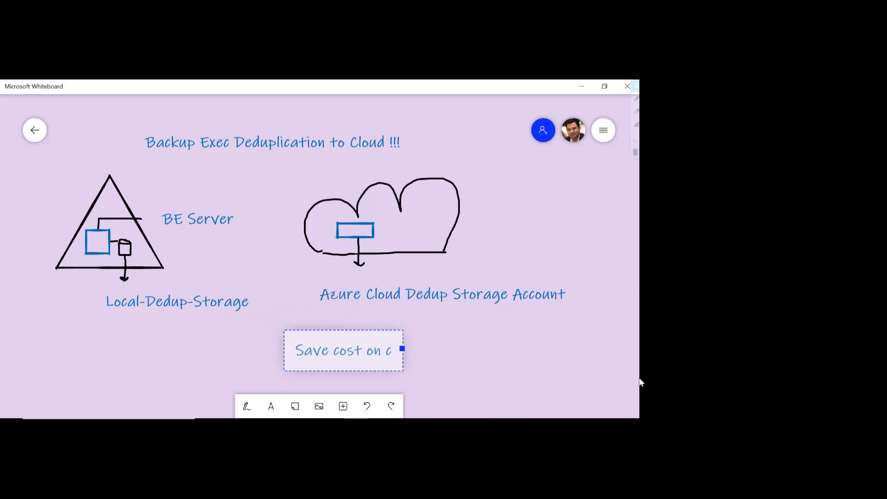
type("loud storage")
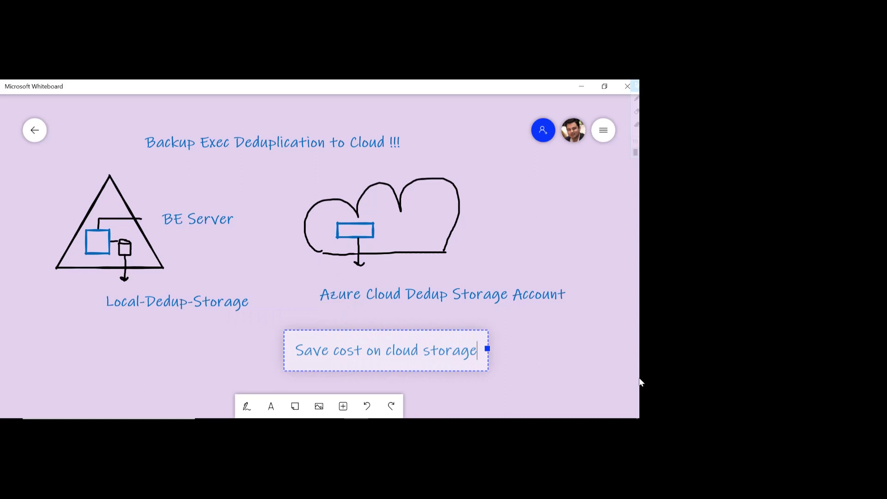
key("Return")
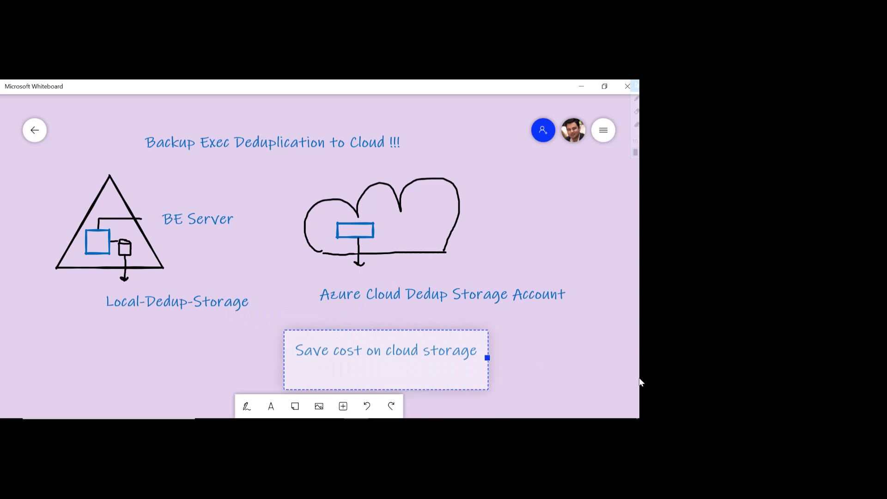
type("Reduce")
type("egress")
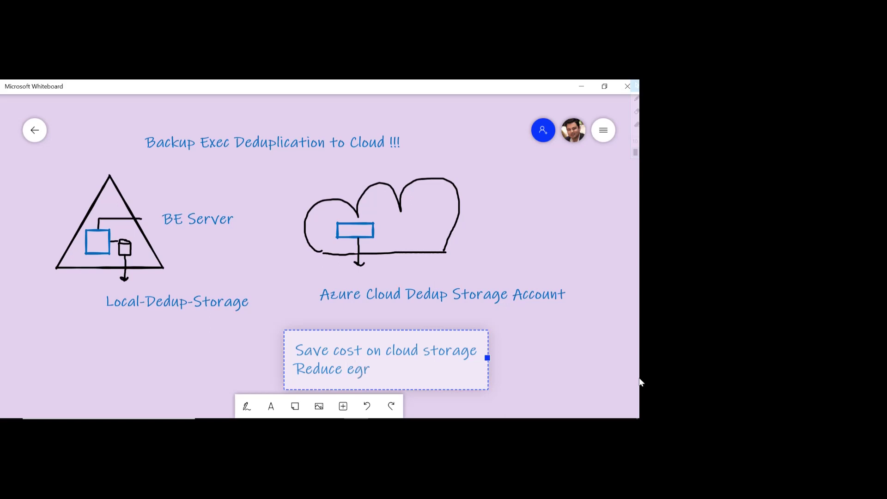
type(" cost")
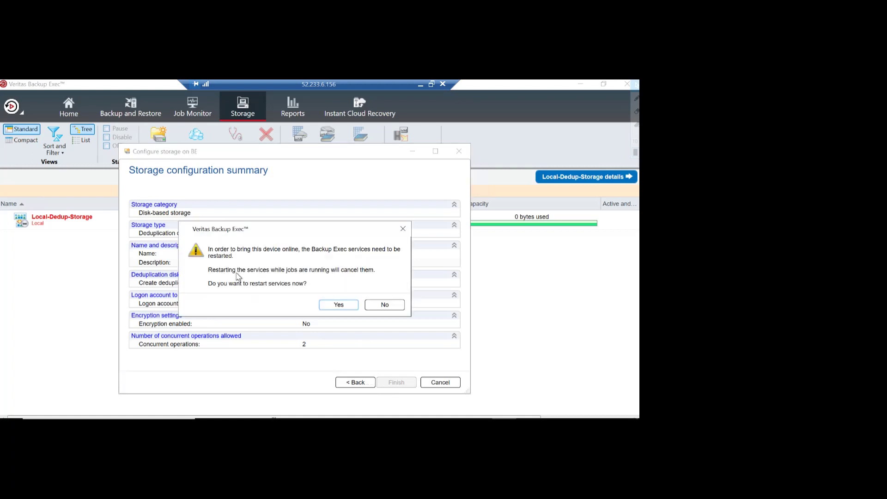
Restart the Backup Exec services and answer the feedback prompt.
left_click(340, 305)
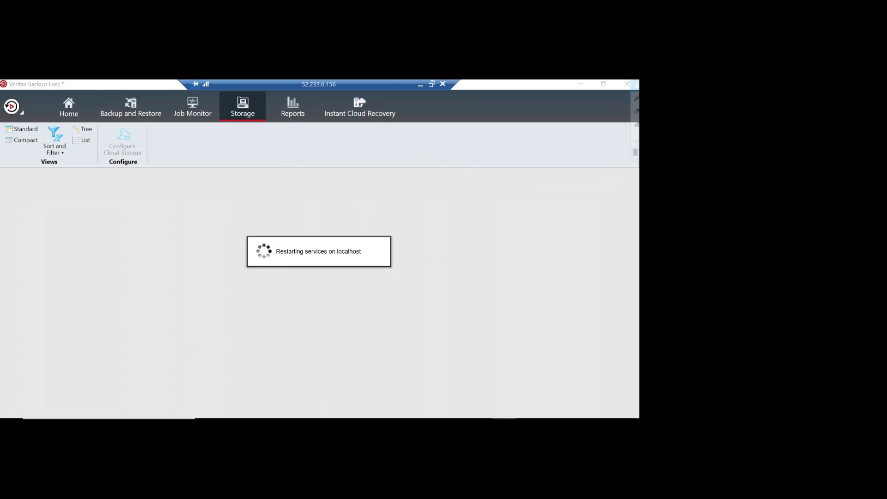
left_click(406, 301)
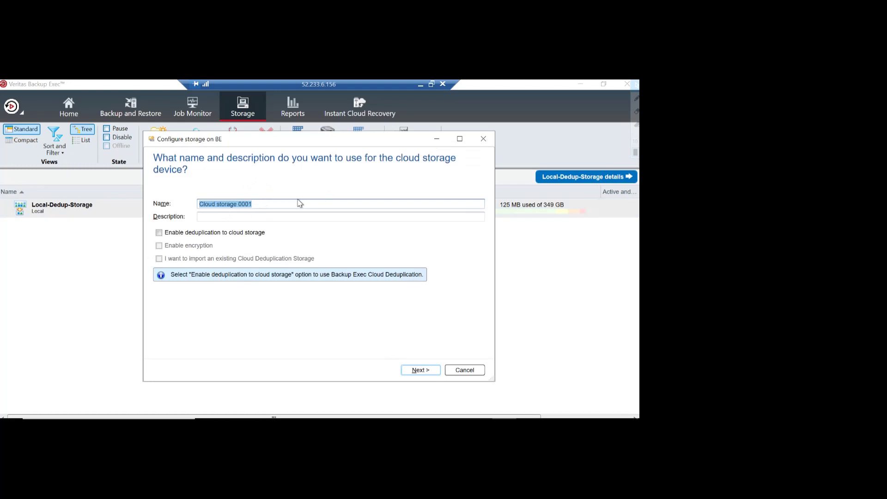
Name the cloud device Cloud Dedup Storage and enable deduplication to cloud and encryption.
type("C")
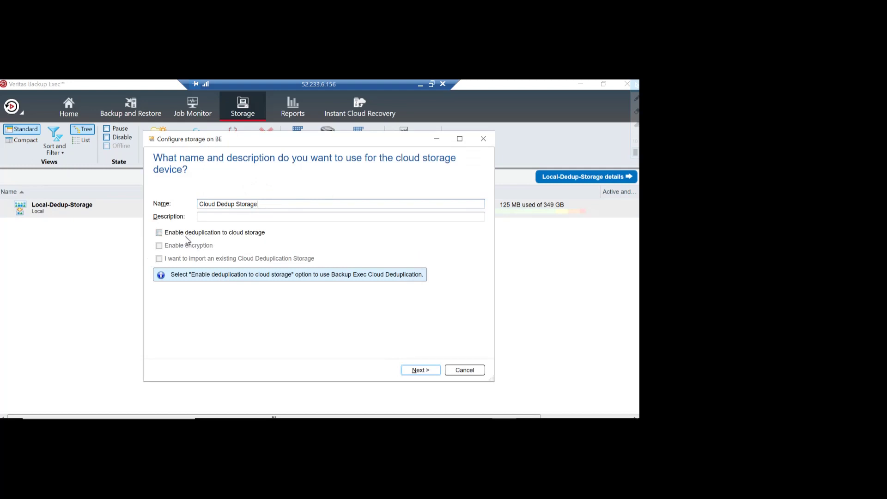
left_click(159, 232)
left_click(159, 245)
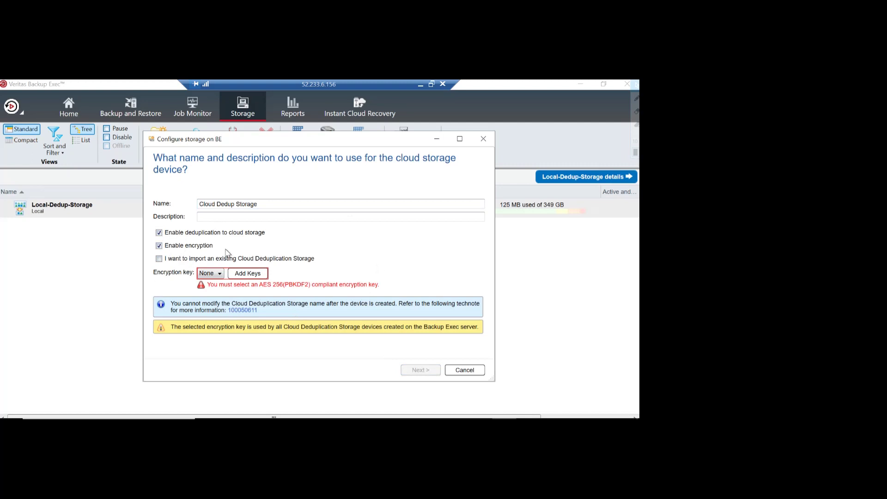
left_click(219, 275)
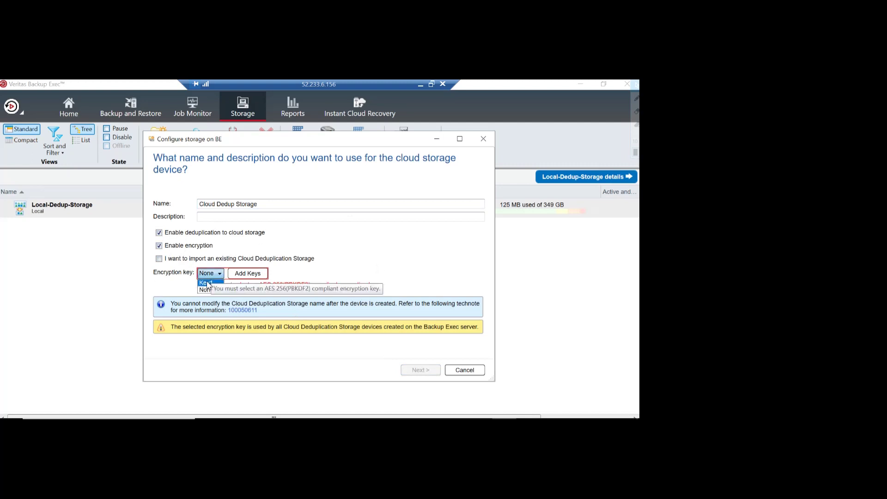
Select existing Key1 as the encryption key, discarding an unsaved new 256-bit AES (PBKDF2) key.
left_click(206, 283)
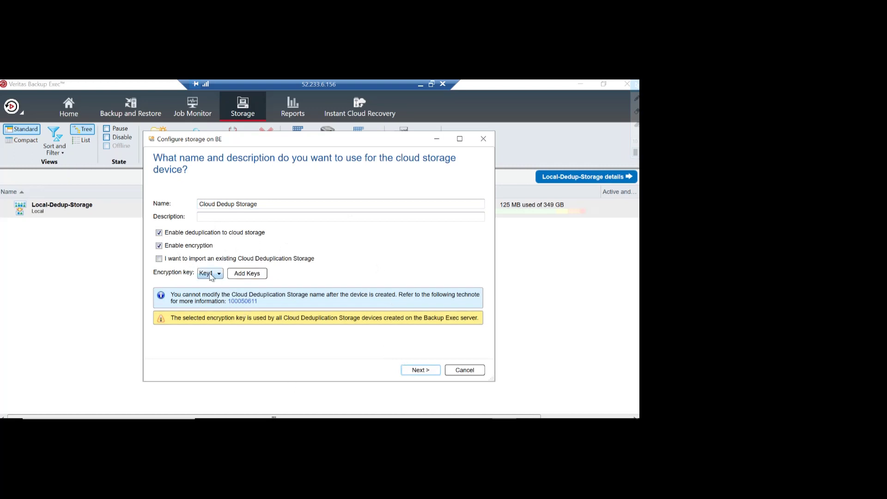
left_click(248, 275)
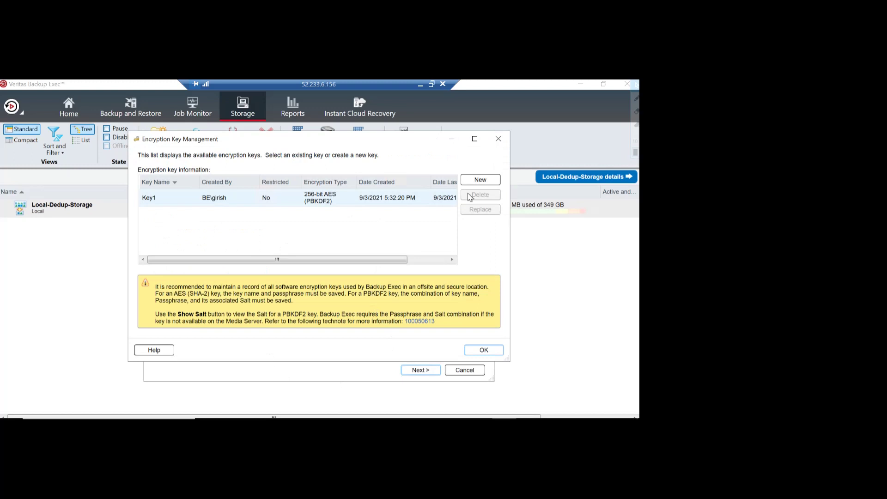
left_click(480, 180)
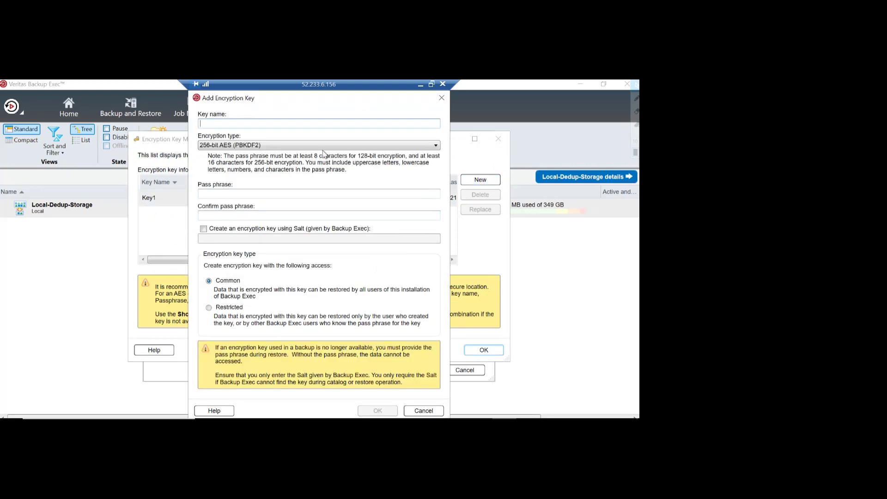
left_click(337, 146)
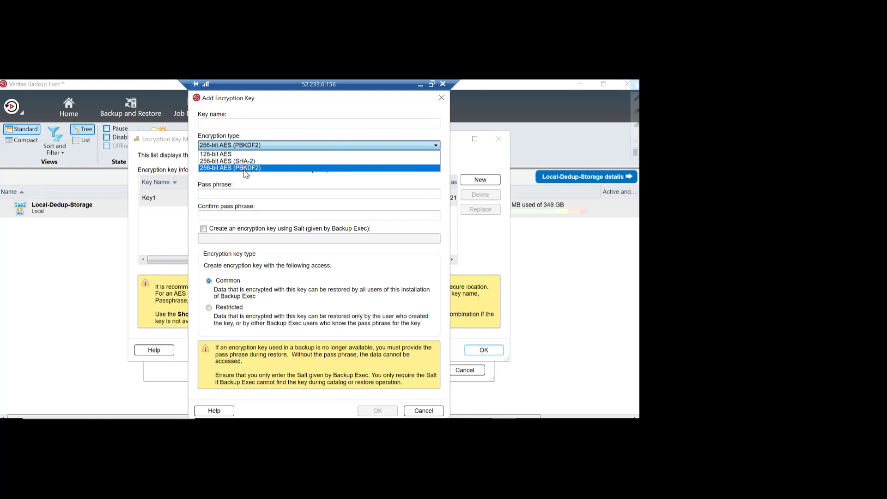
left_click(191, 207)
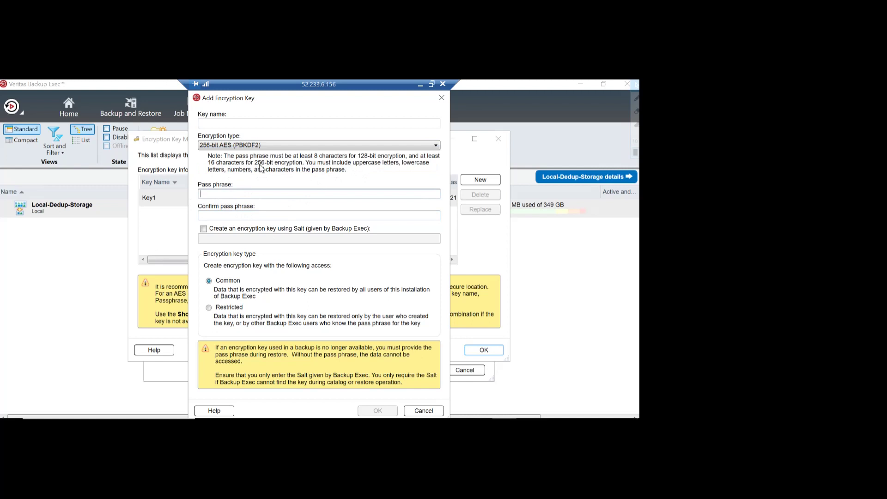
left_click(441, 97)
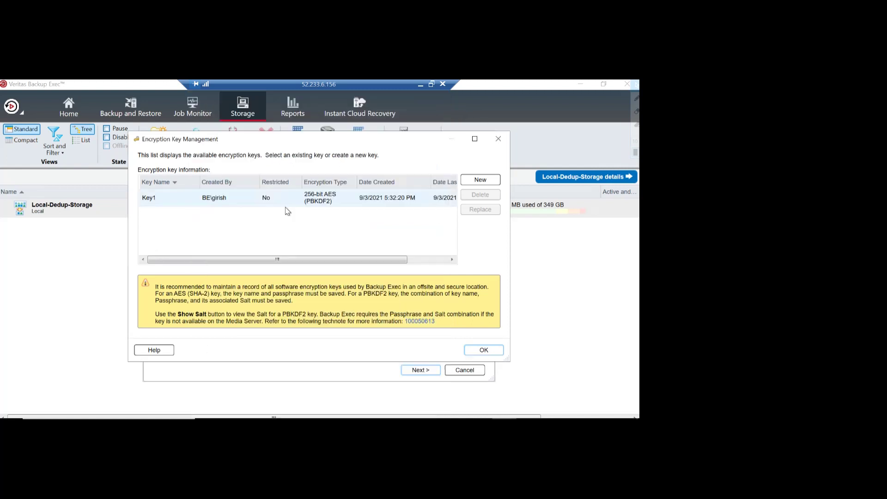
left_click(484, 351)
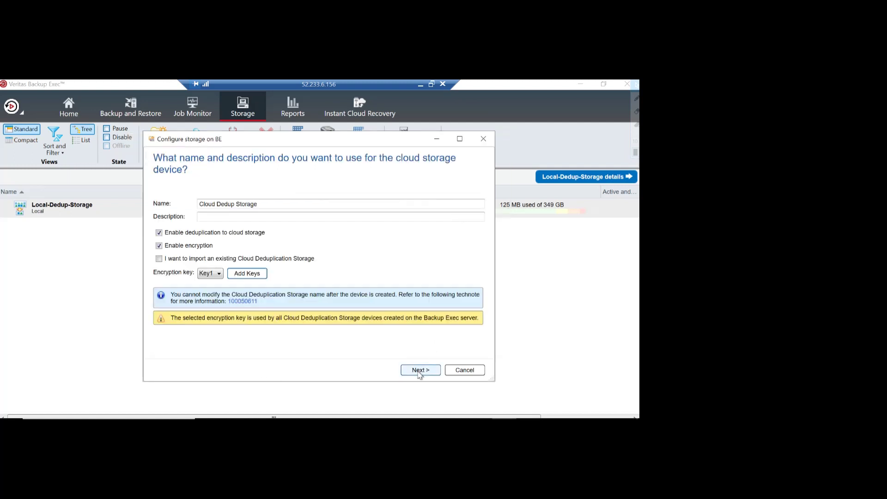
Choose Azure as the cloud provider and advance to the connection settings.
left_click(420, 370)
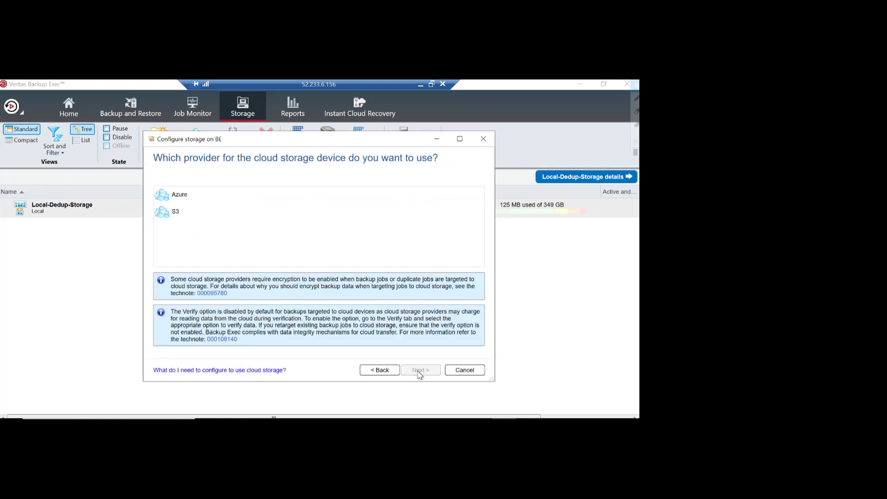
left_click(207, 195)
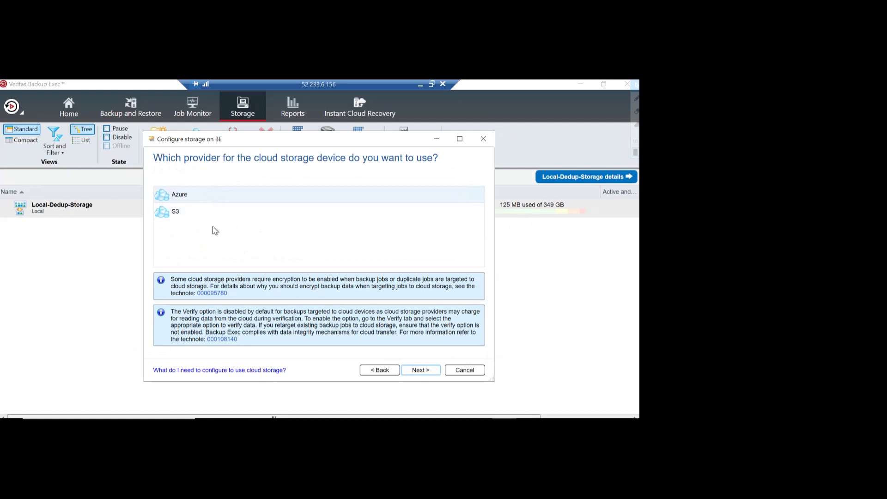
left_click(420, 370)
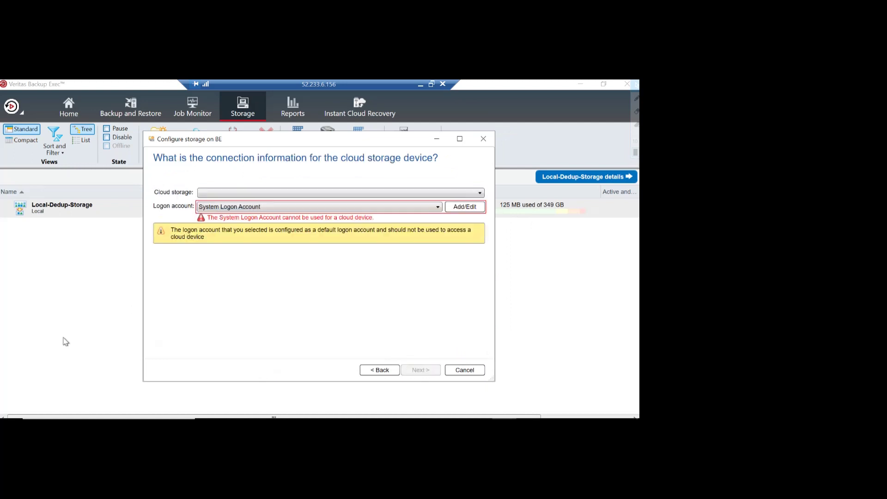
Set cloud storage to Azure and check the logon account list, finding System Logon Account unusable.
left_click(222, 193)
left_click(210, 209)
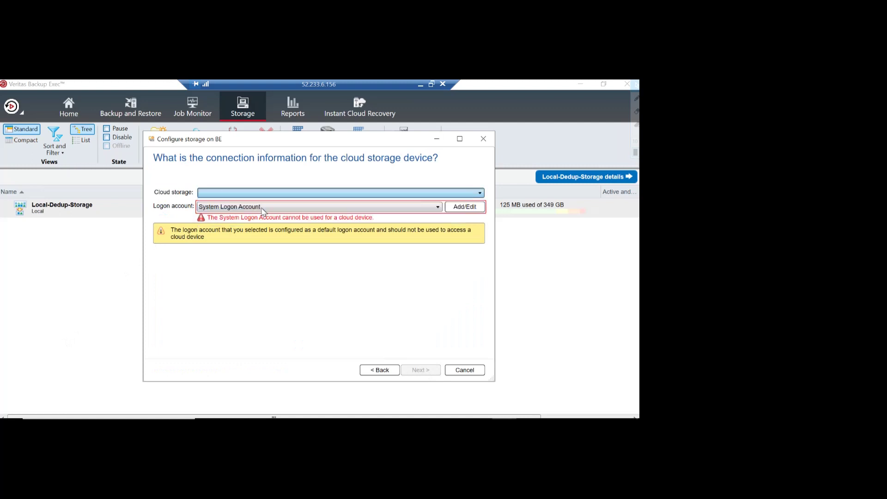
left_click(245, 209)
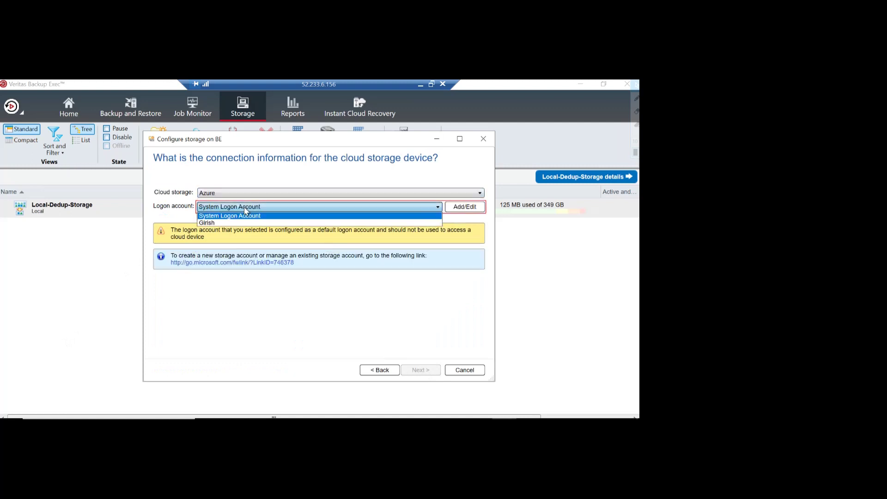
left_click(275, 316)
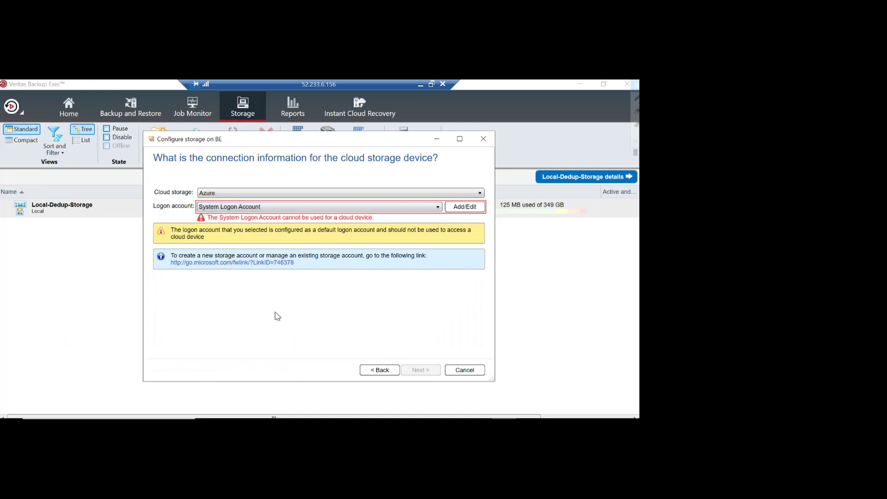
left_click(292, 206)
left_click(463, 214)
Open logon account management and start a new logon credential entry.
left_click(463, 208)
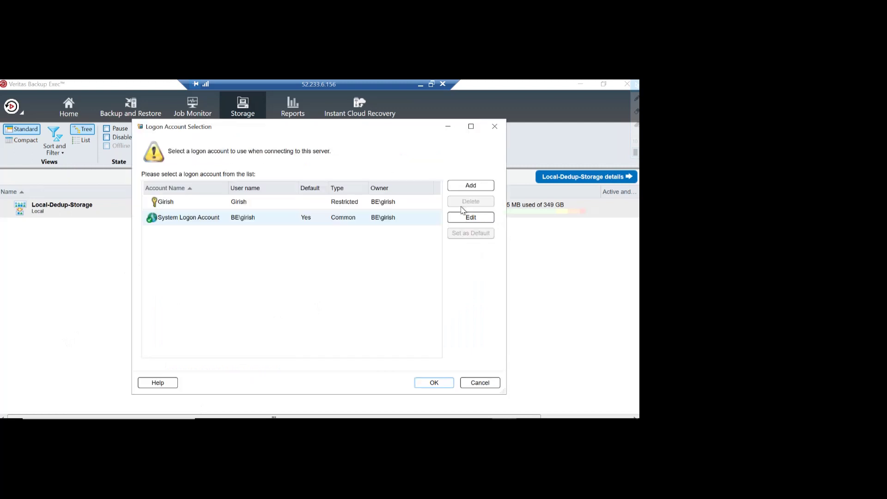
left_click(471, 186)
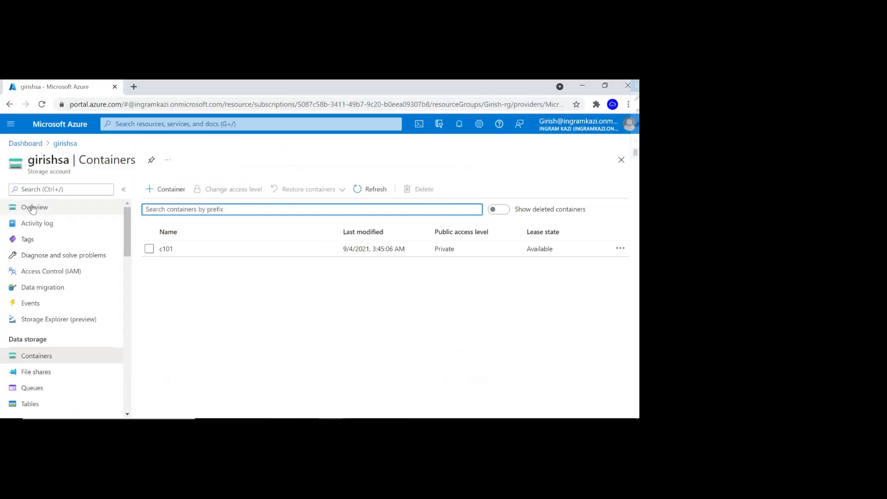
Open the storage account's Access keys page and copy the storage account name.
left_click(38, 211)
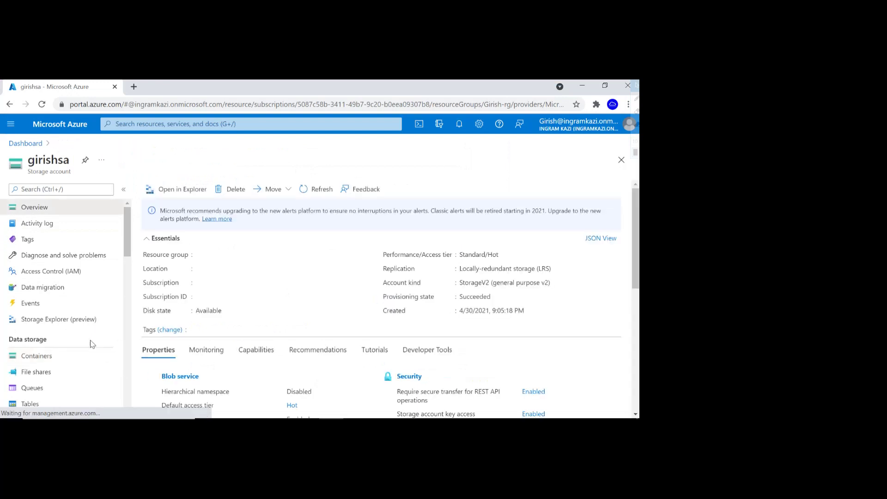
scroll(121, 294, "down", 4)
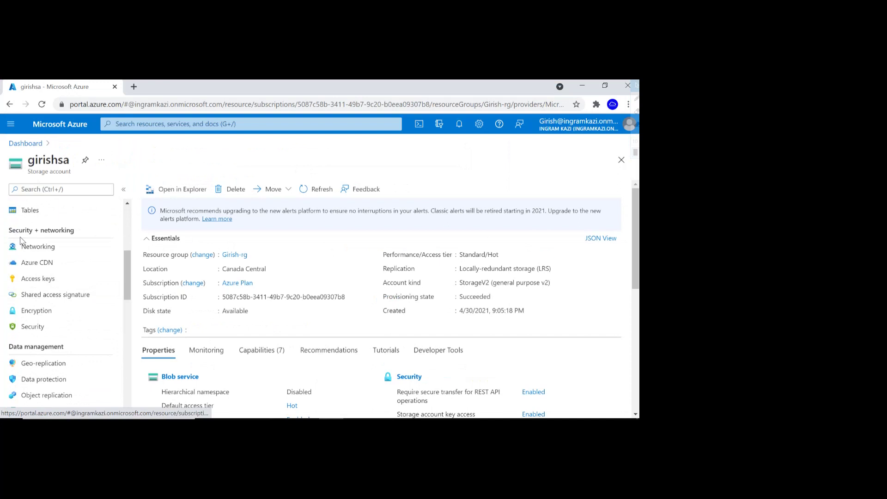
left_click(38, 280)
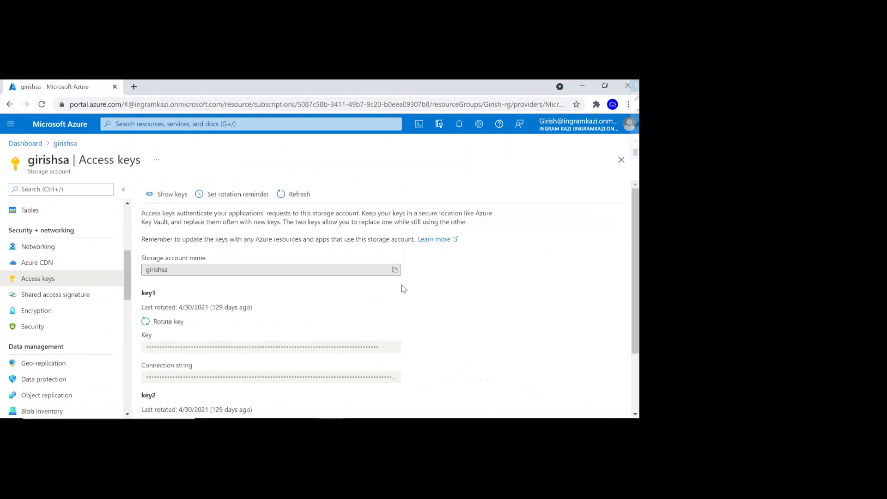
left_click(395, 270)
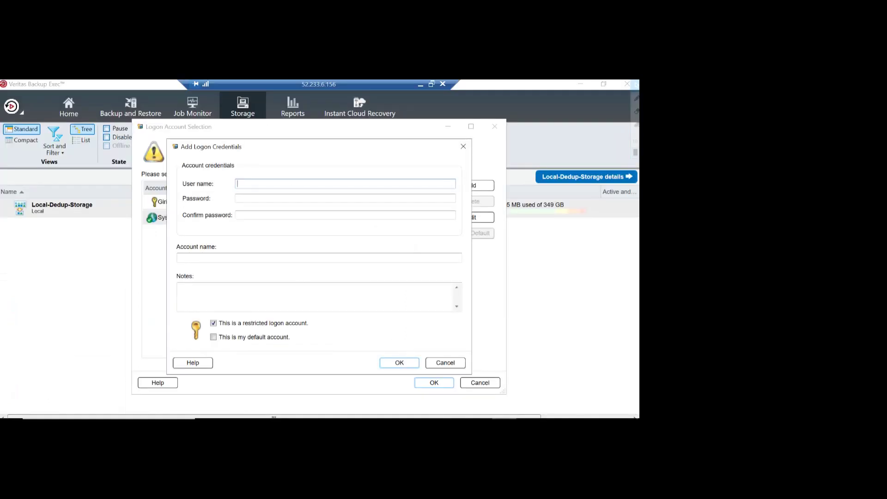
Paste the storage account name into the User name field.
right_click(306, 187)
left_click(307, 217)
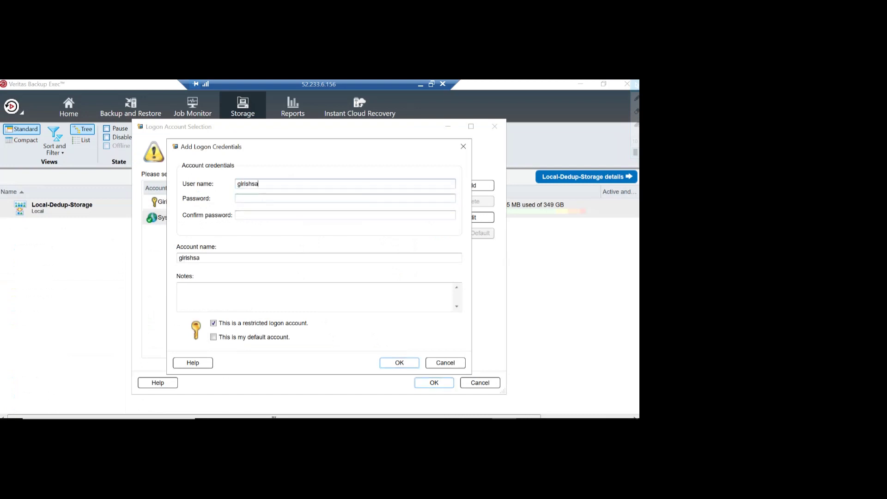
left_click(249, 199)
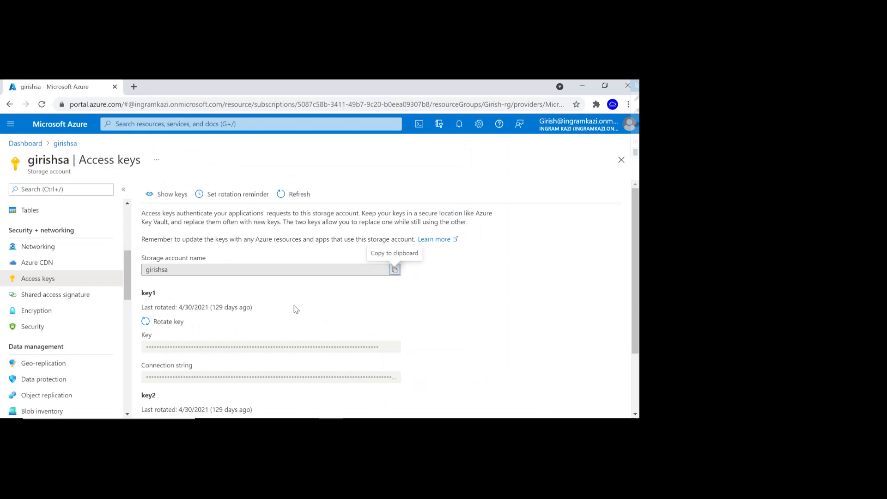
Copy the key1 access key from Azure and paste it into both password fields.
left_click(171, 194)
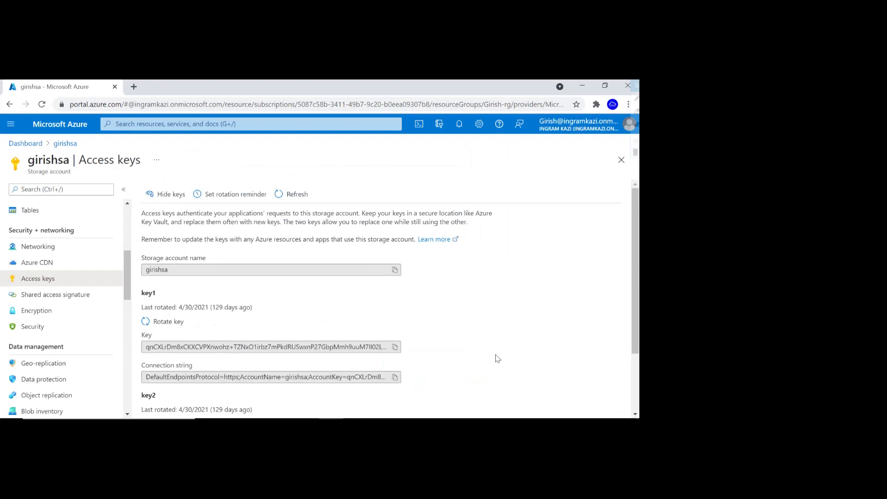
left_click(396, 347)
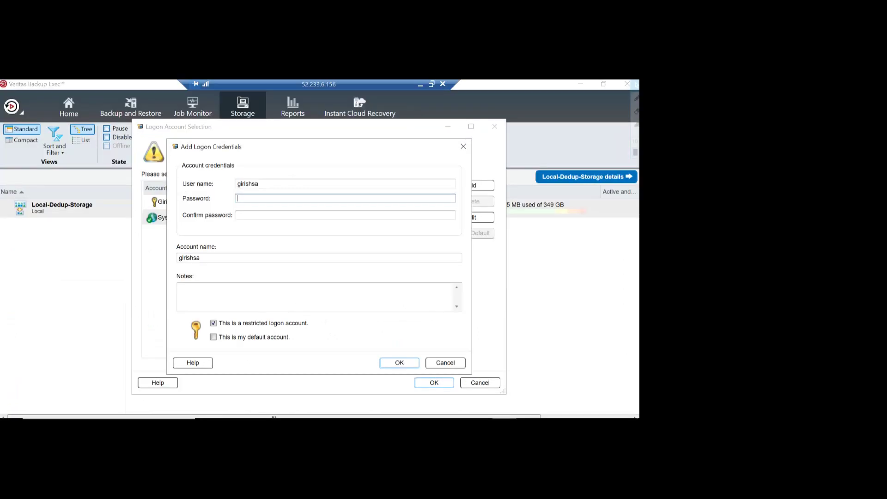
right_click(277, 196)
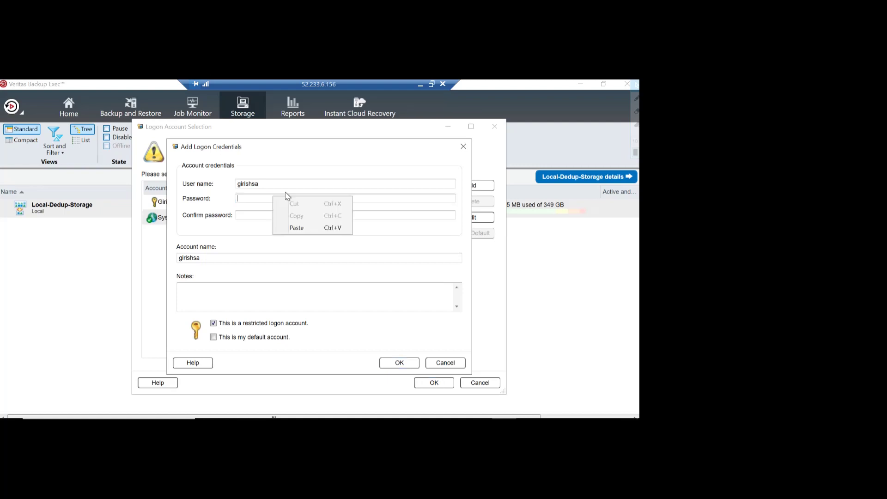
left_click(291, 227)
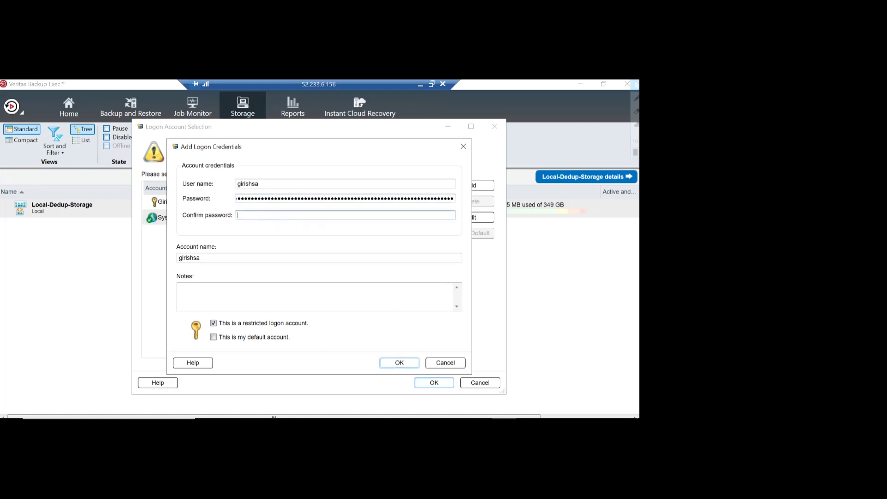
right_click(301, 214)
left_click(298, 250)
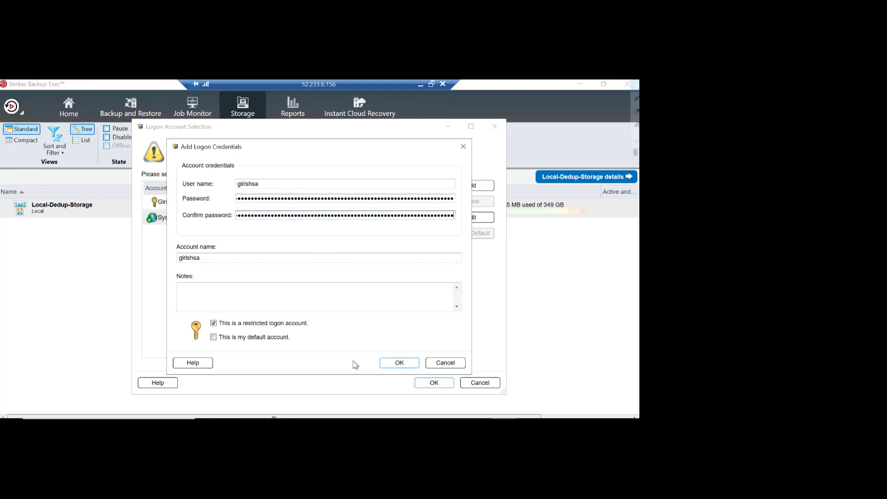
Save the new logon account, use it for the cloud device, and continue to storage units.
left_click(399, 363)
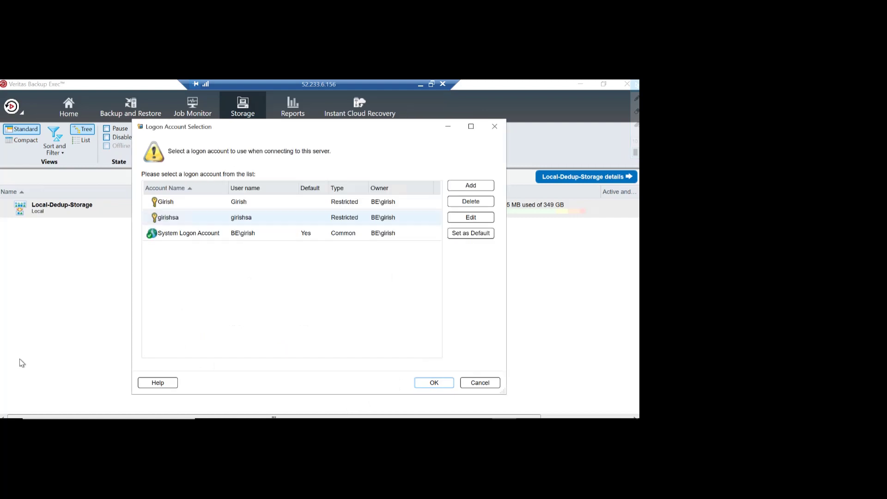
left_click(434, 382)
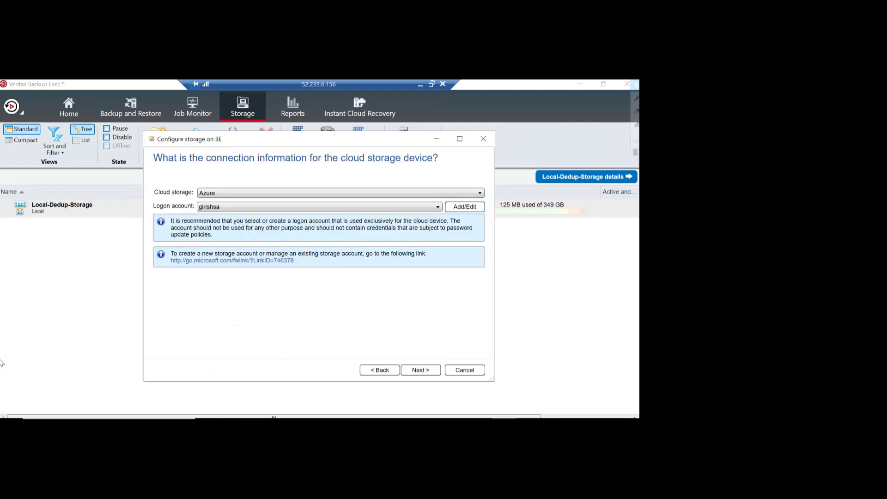
left_click(422, 370)
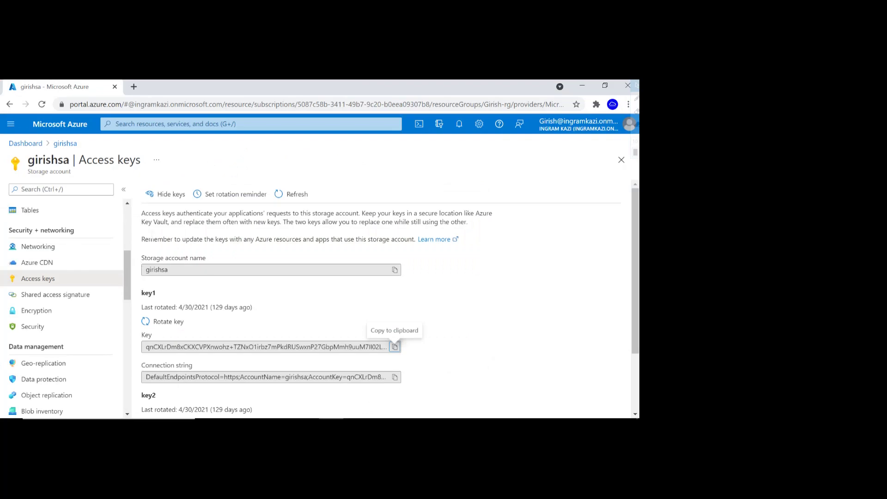
Return to the storage account overview and view its Containers list, confirming c101.
scroll(69, 286, "down", 3)
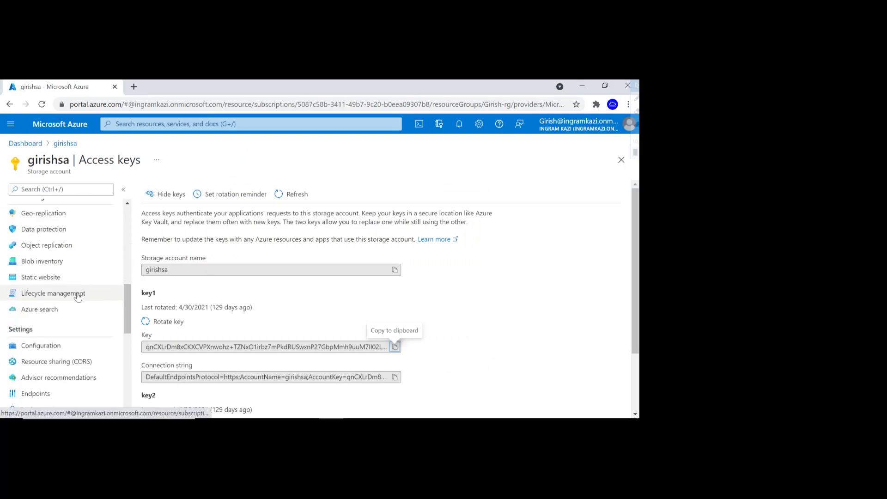
scroll(78, 297, "up", 6)
scroll(78, 297, "up", 2)
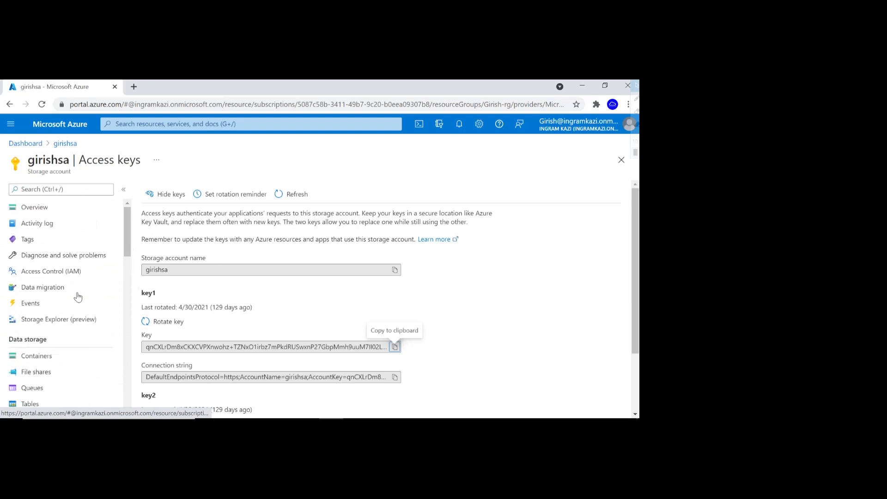
left_click(33, 207)
left_click(40, 356)
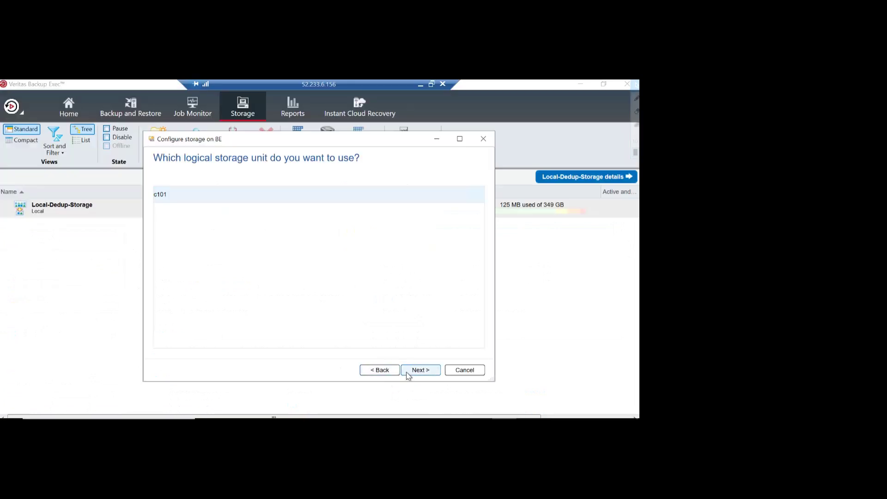
Accept c101 as the storage unit and keep concurrent operations at 2.
left_click(420, 372)
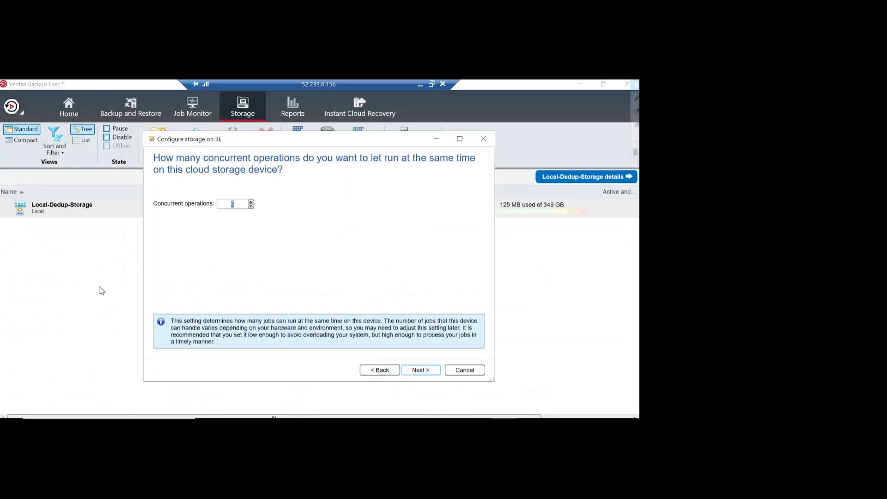
left_click(426, 373)
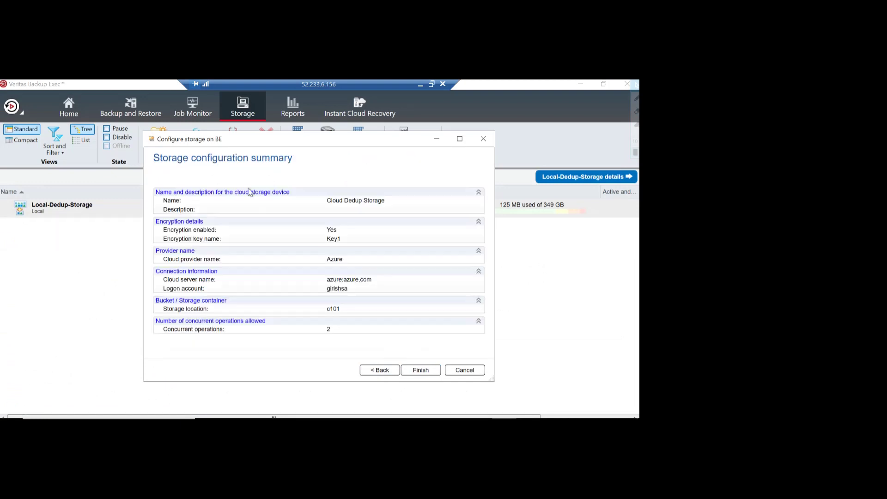
Finish the wizard, dismiss the properties tip, and restart Backup Exec services.
left_click(419, 372)
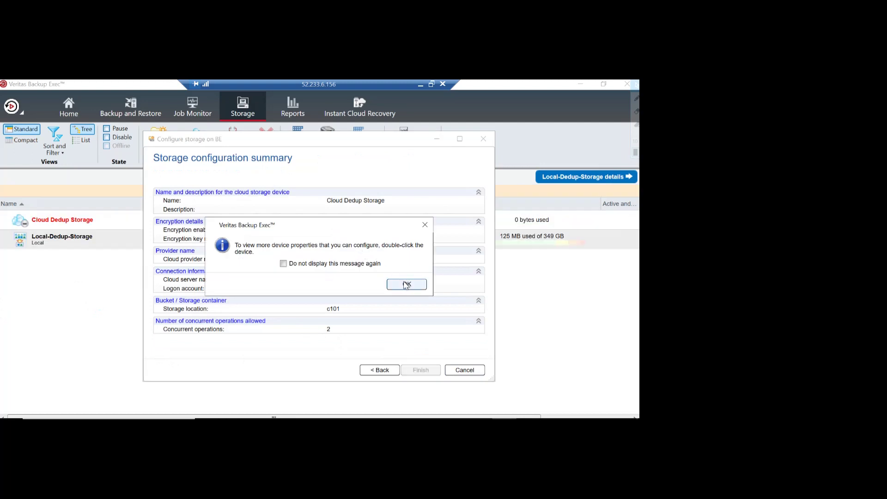
left_click(407, 285)
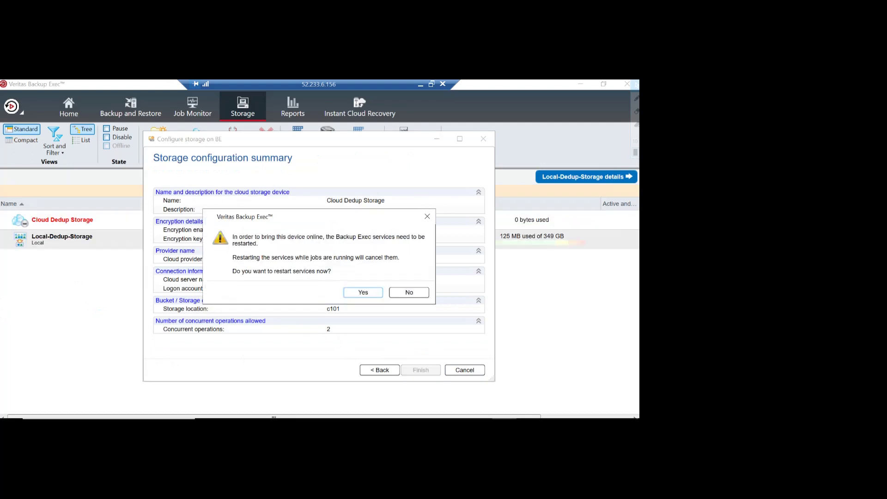
left_click(363, 293)
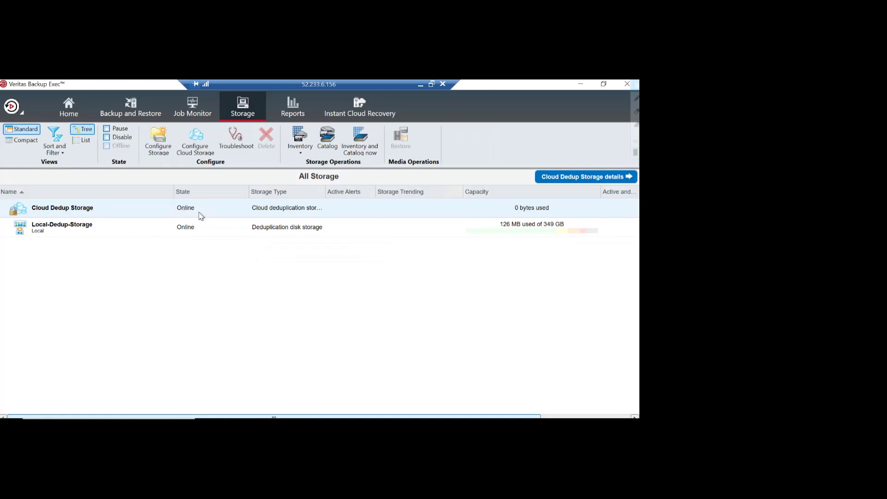
Show the servers list, view Backup options for 10.0.0.5 without choosing, then switch to the whiteboard.
left_click(128, 106)
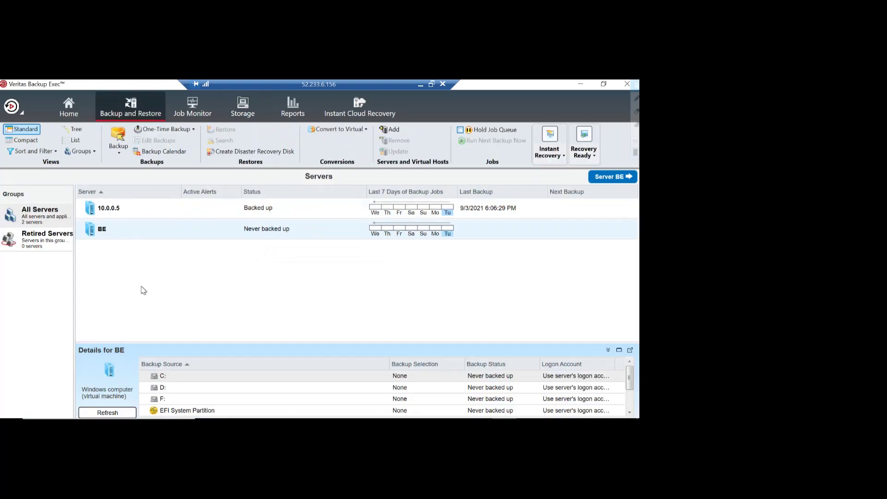
left_click(150, 213)
right_click(153, 213)
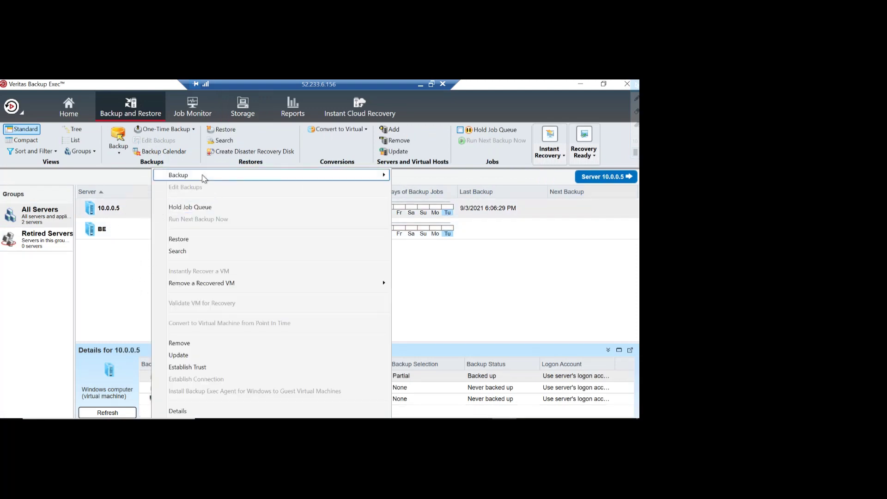
mouse_move(206, 178)
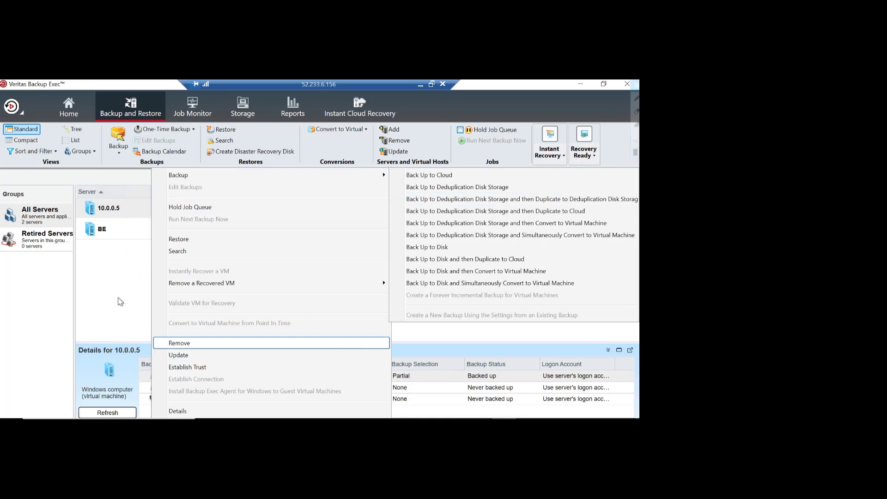
left_click(92, 299)
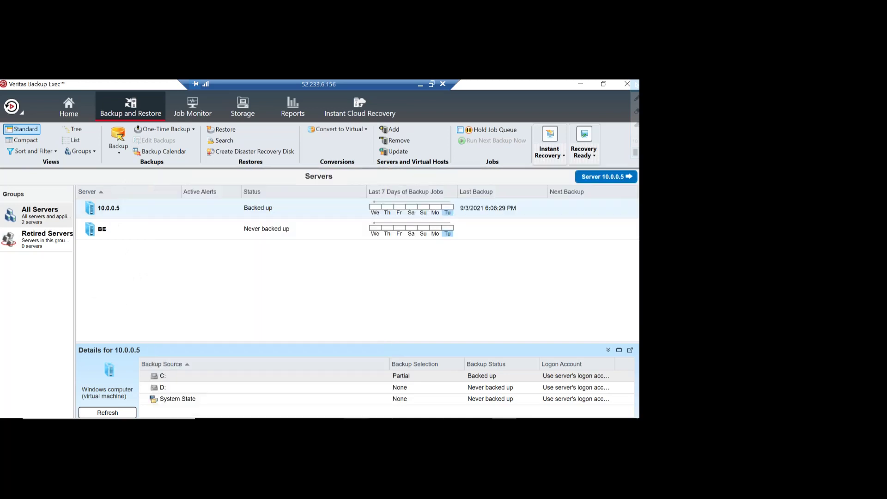
key("alt+Tab")
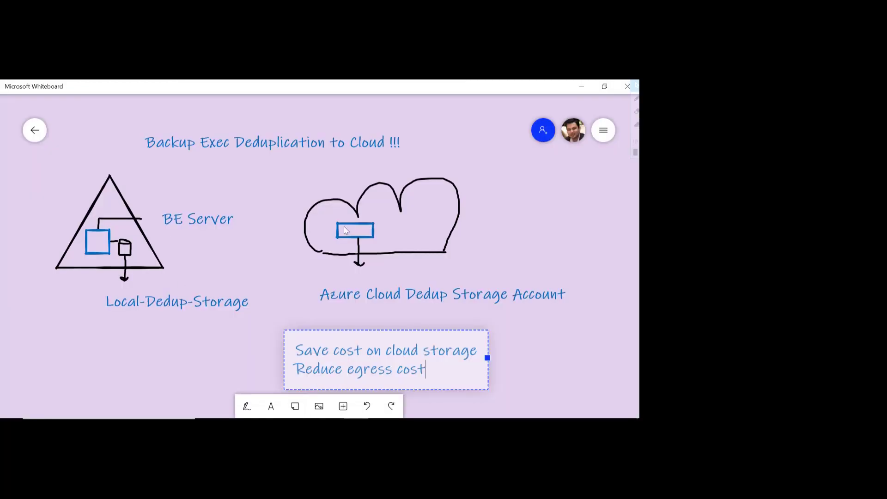